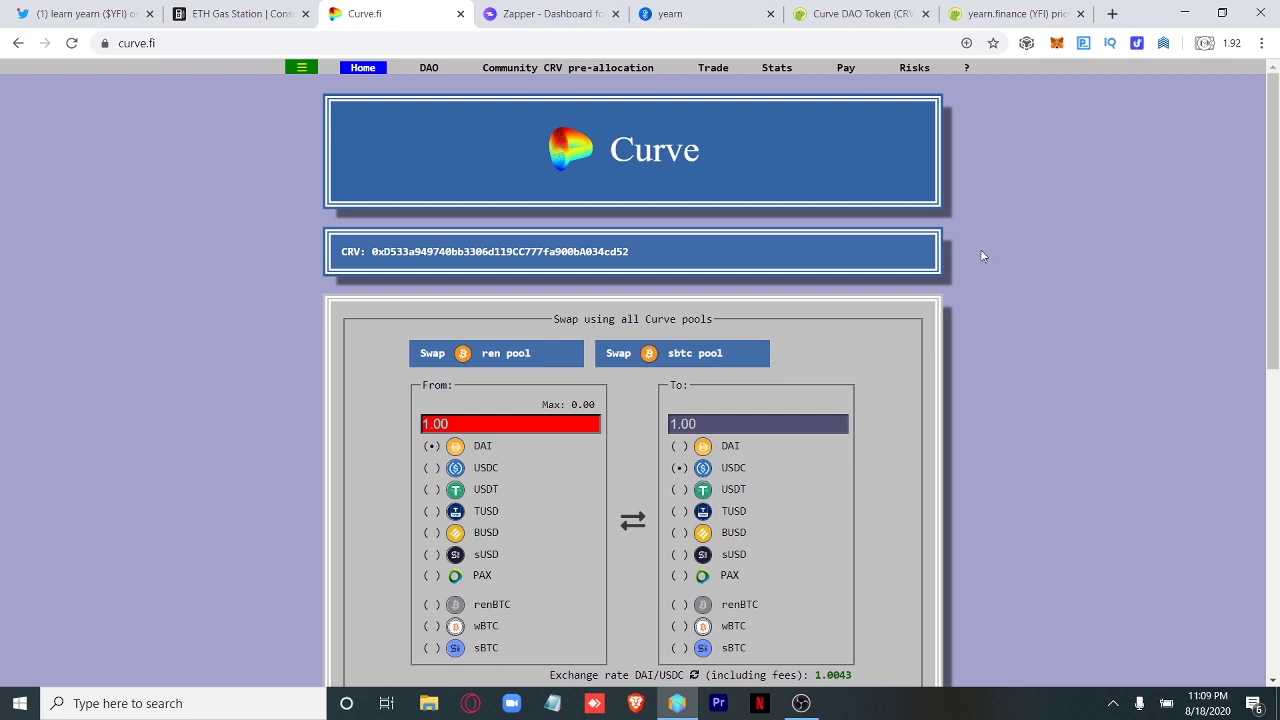
# Step: Open the Curve DAO page and dismiss the wallet authorization notice
pyautogui.scroll(-2, 1146, 325)
pyautogui.scroll(2, 1146, 326)
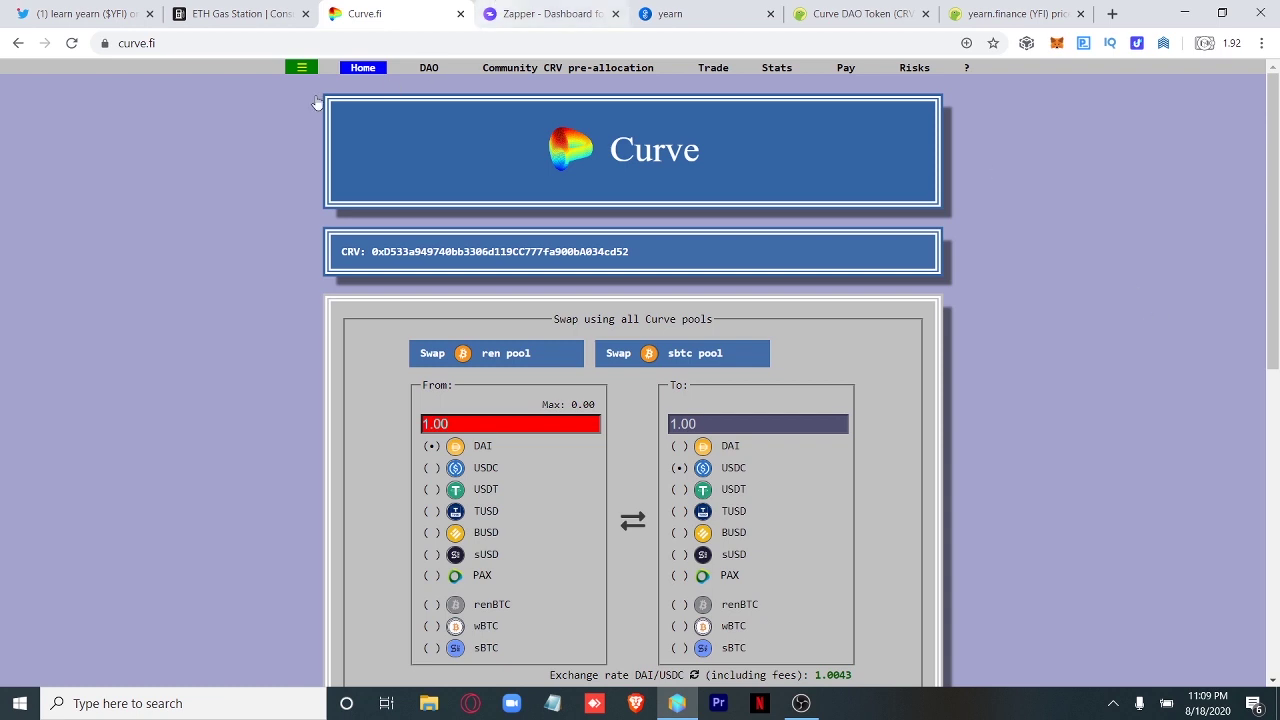
pyautogui.click(428, 70)
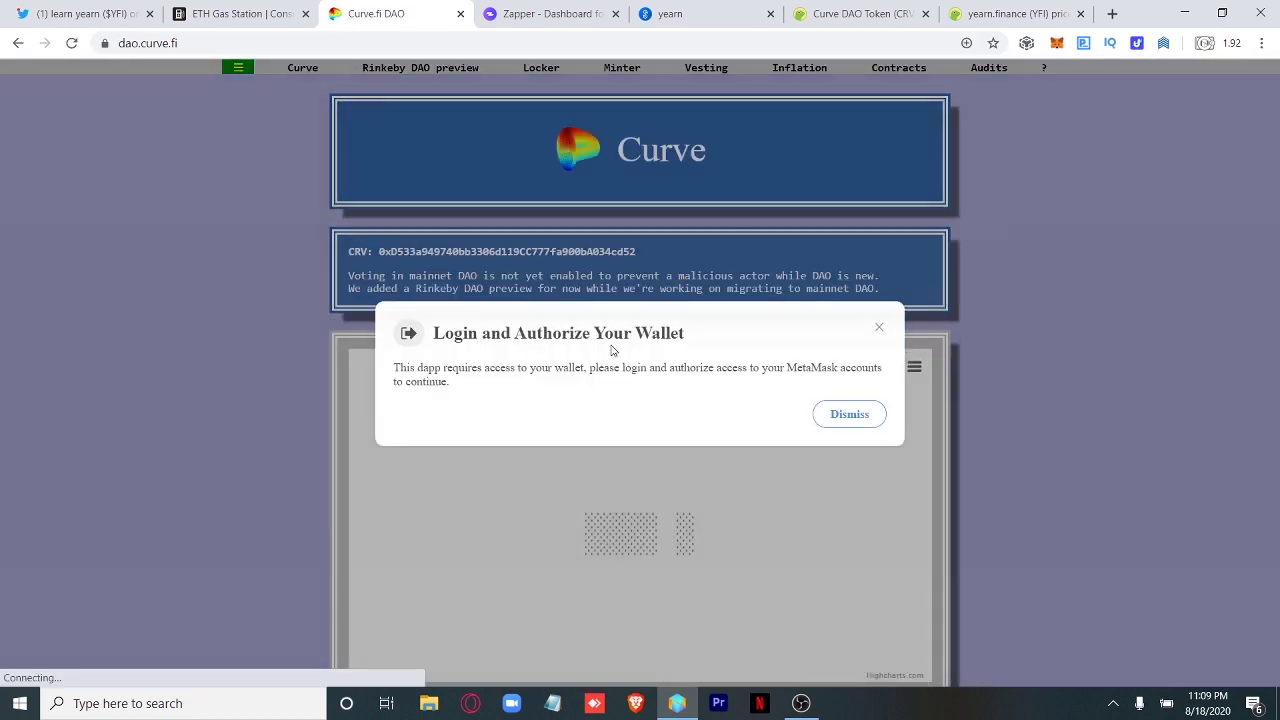
pyautogui.click(849, 414)
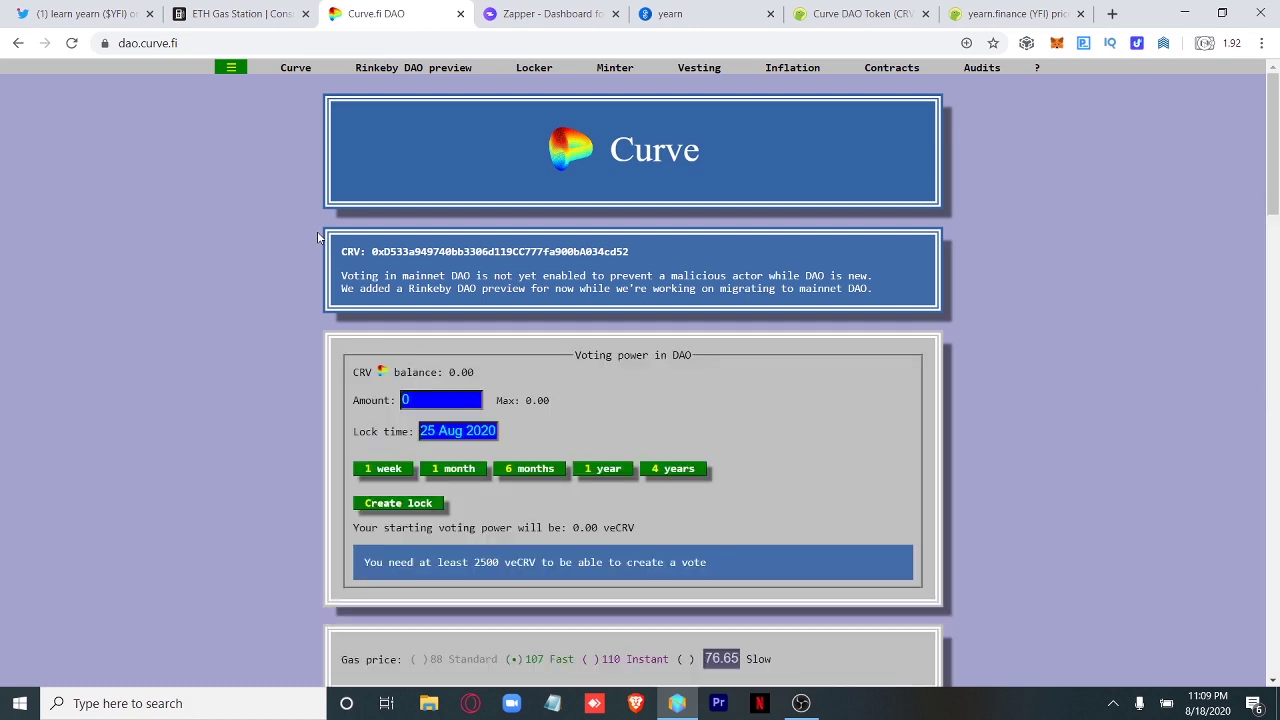
# Step: Examine the voting power section and compare the compound and y liquidity gauges' CRV APY and token balances
pyautogui.scroll(-2, 200, 260)
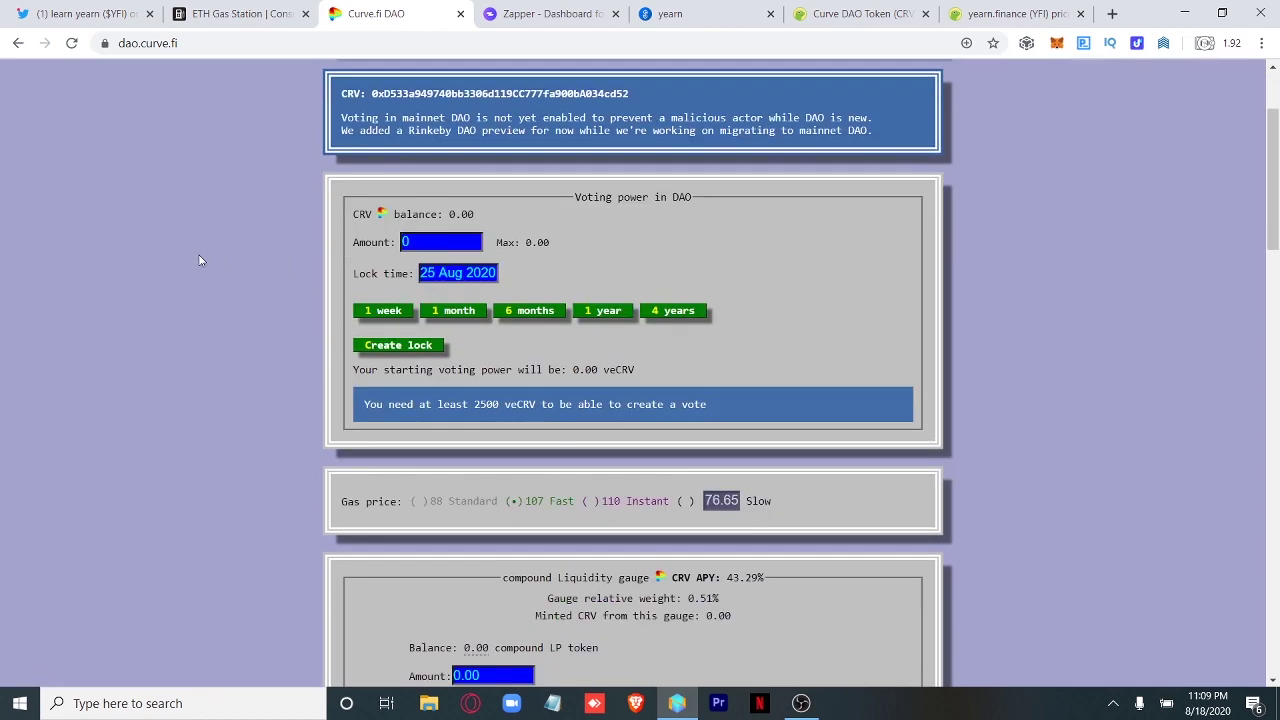
pyautogui.scroll(-5, 200, 260)
pyautogui.scroll(7, 200, 260)
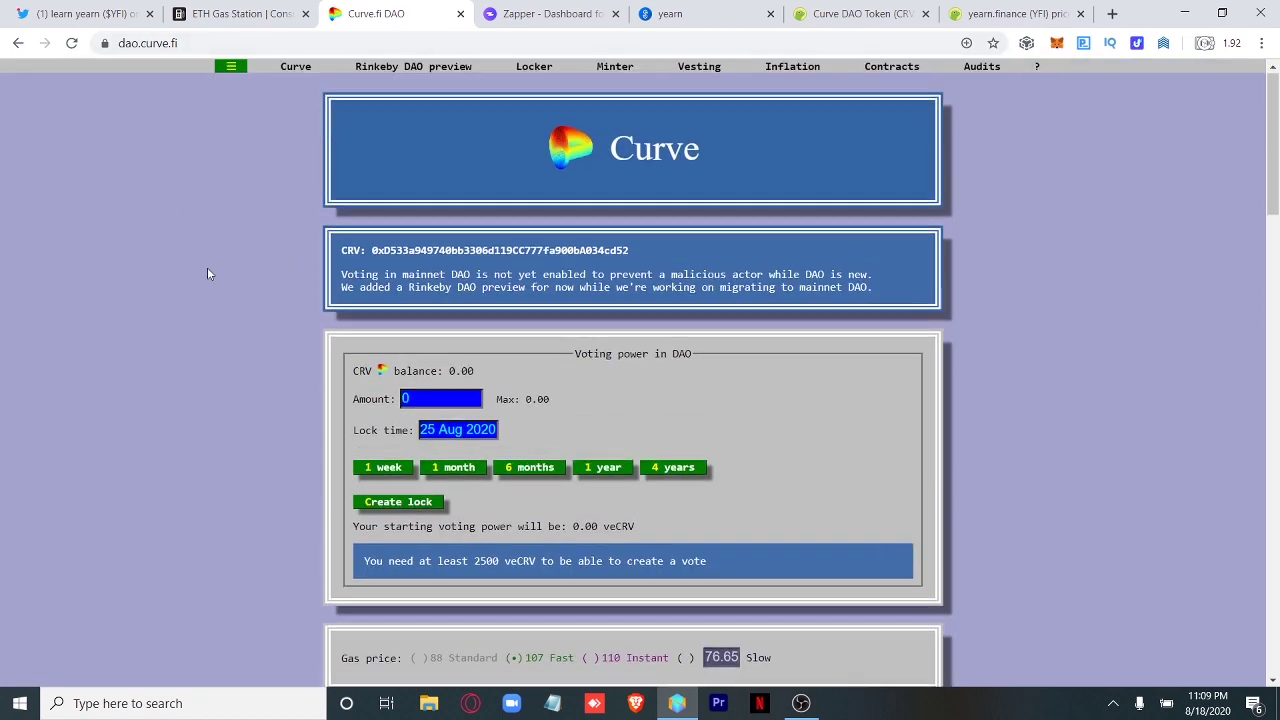
pyautogui.scroll(-9, 207, 267)
pyautogui.scroll(3, 586, 310)
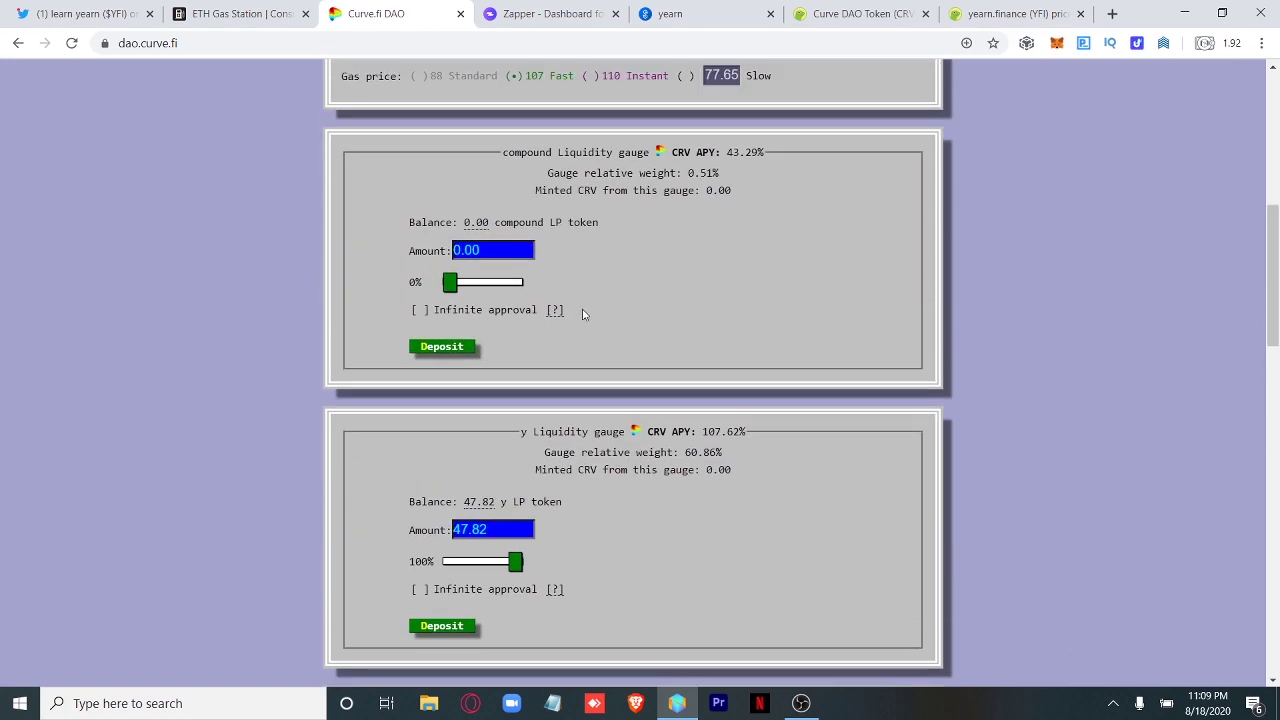
pyautogui.scroll(1, 697, 255)
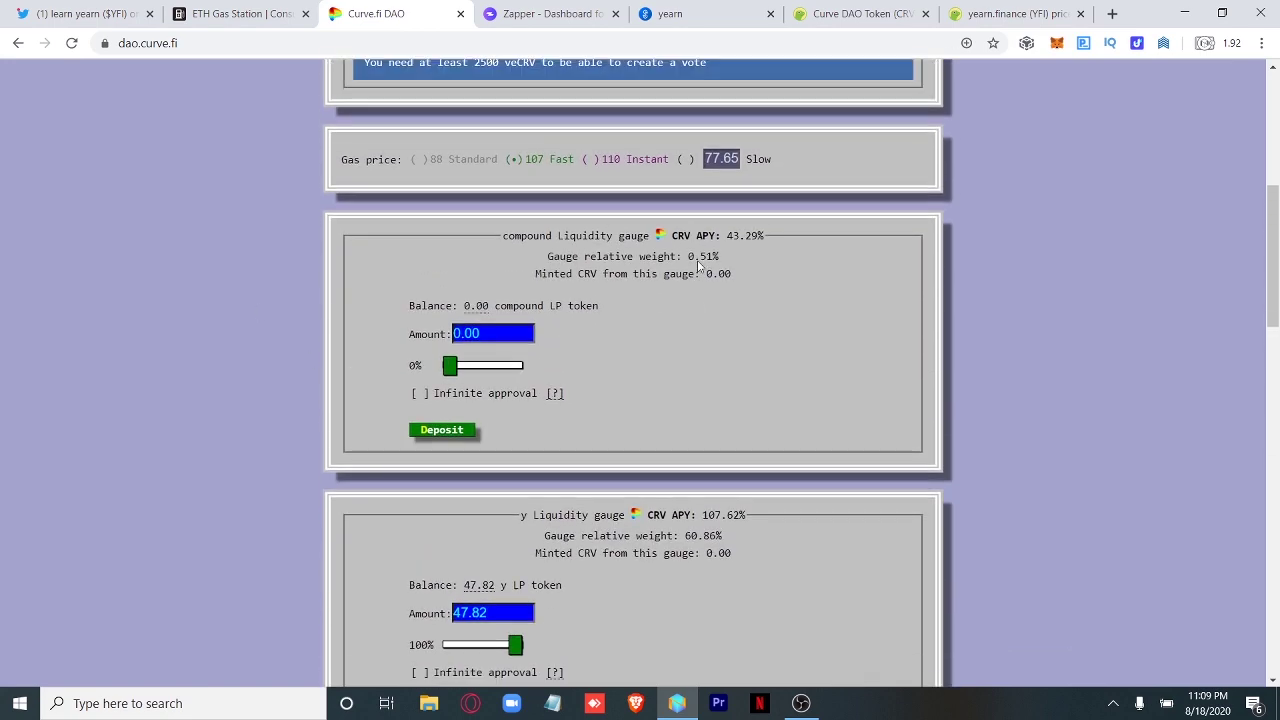
pyautogui.scroll(-2, 699, 272)
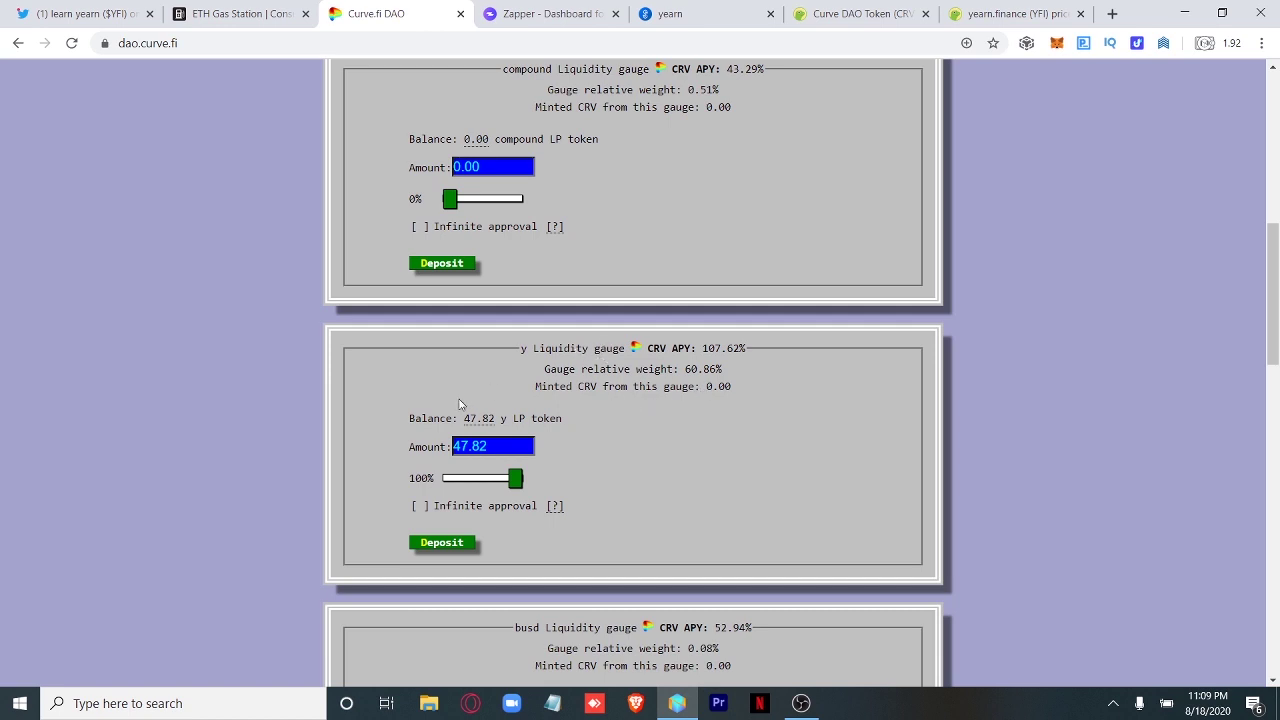
pyautogui.scroll(-1, 455, 412)
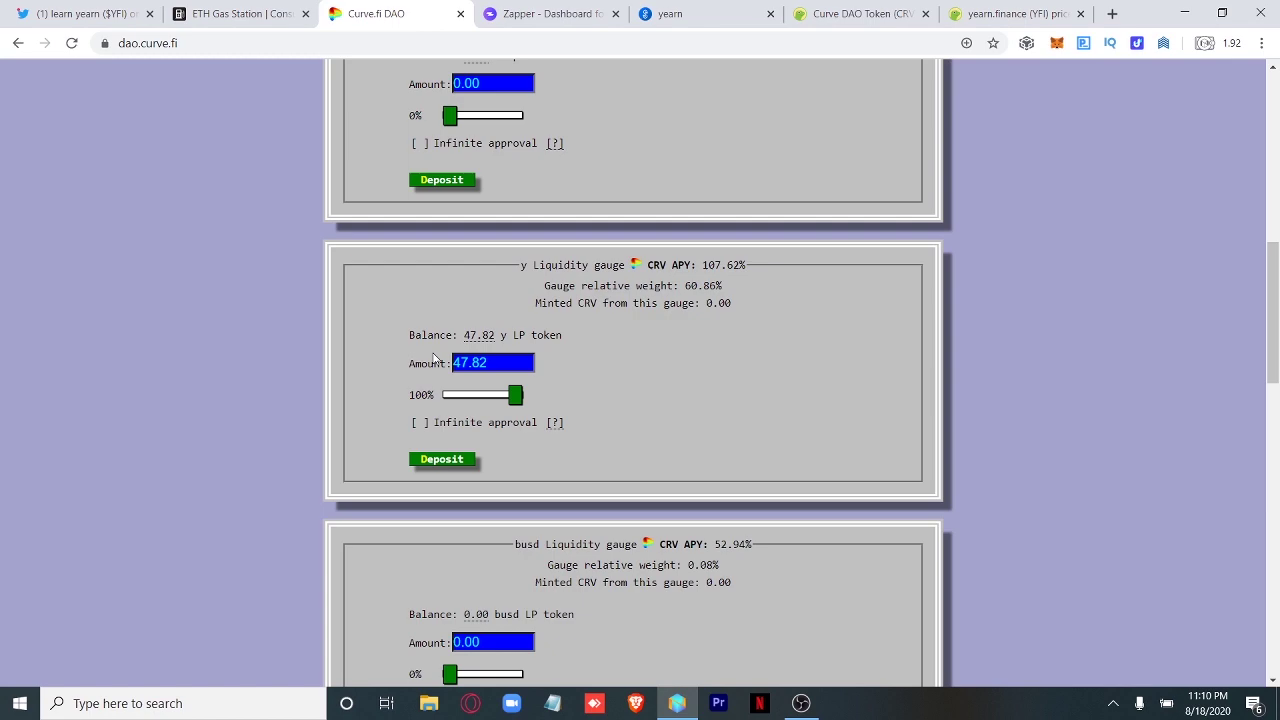
pyautogui.scroll(15, 434, 358)
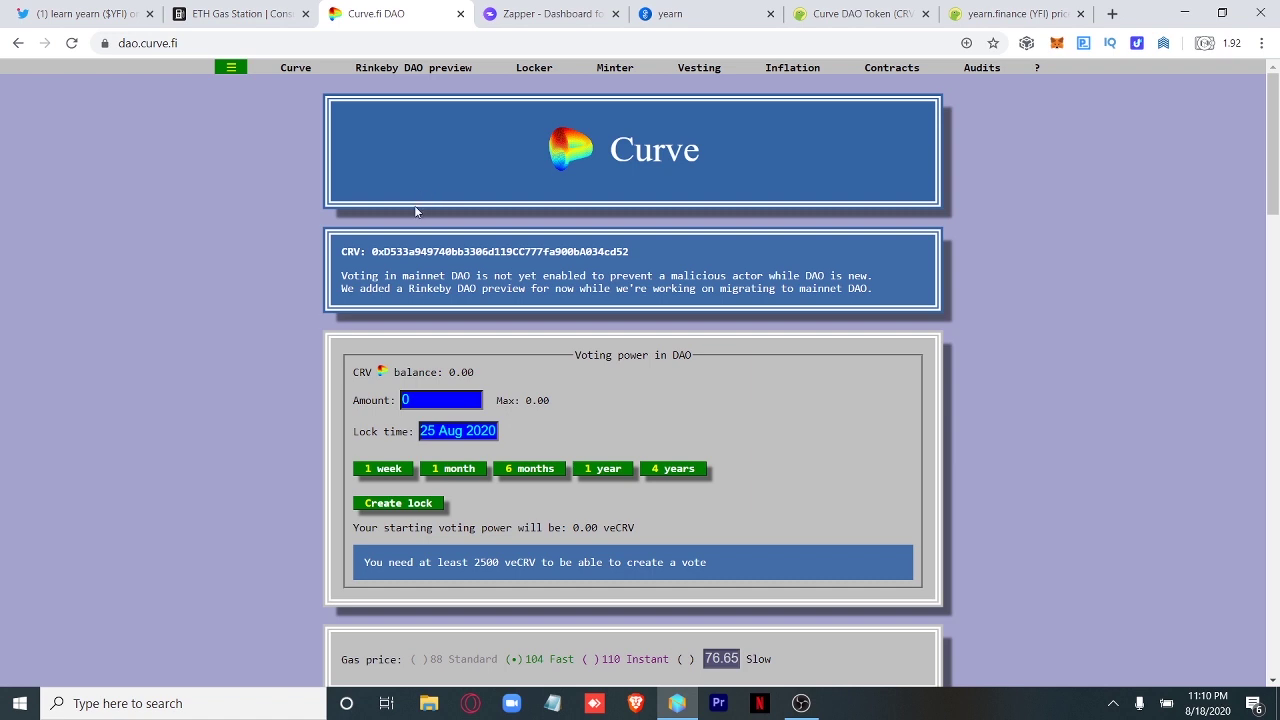
# Step: Open the vesting page and review the initial locked amount, lock end time and unvested tokens chart
pyautogui.click(685, 70)
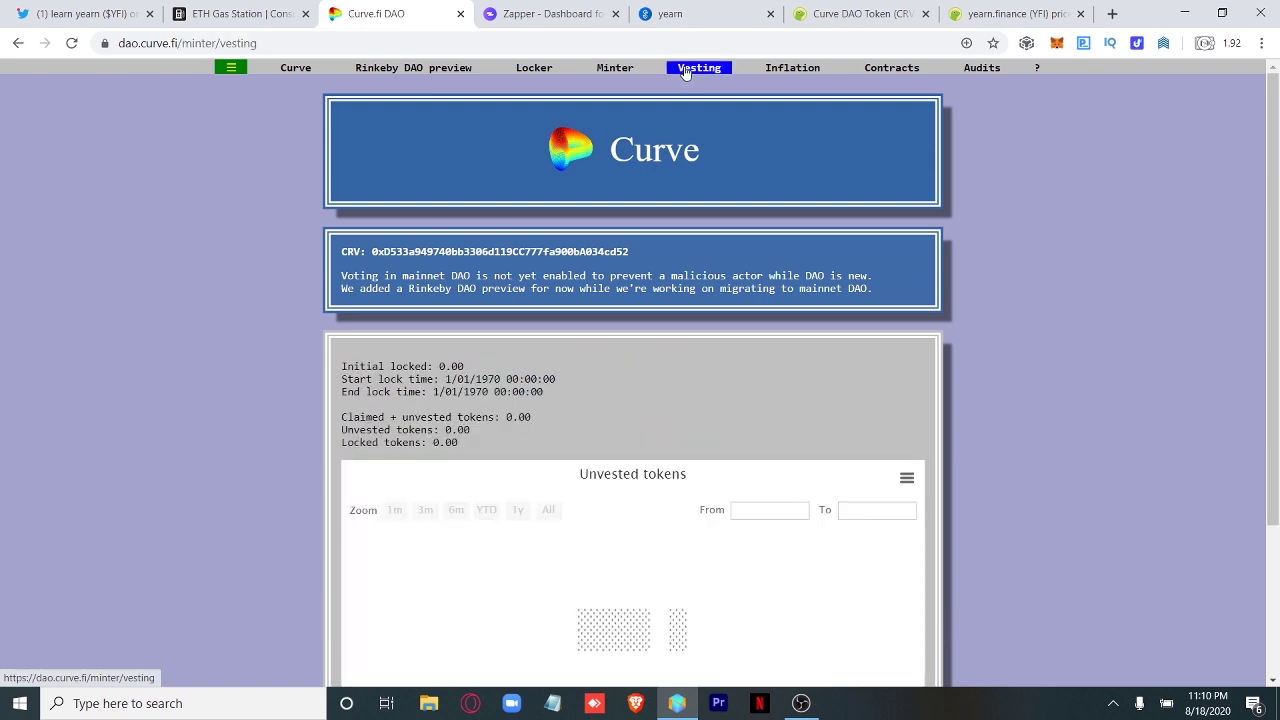
pyautogui.scroll(-2, 260, 368)
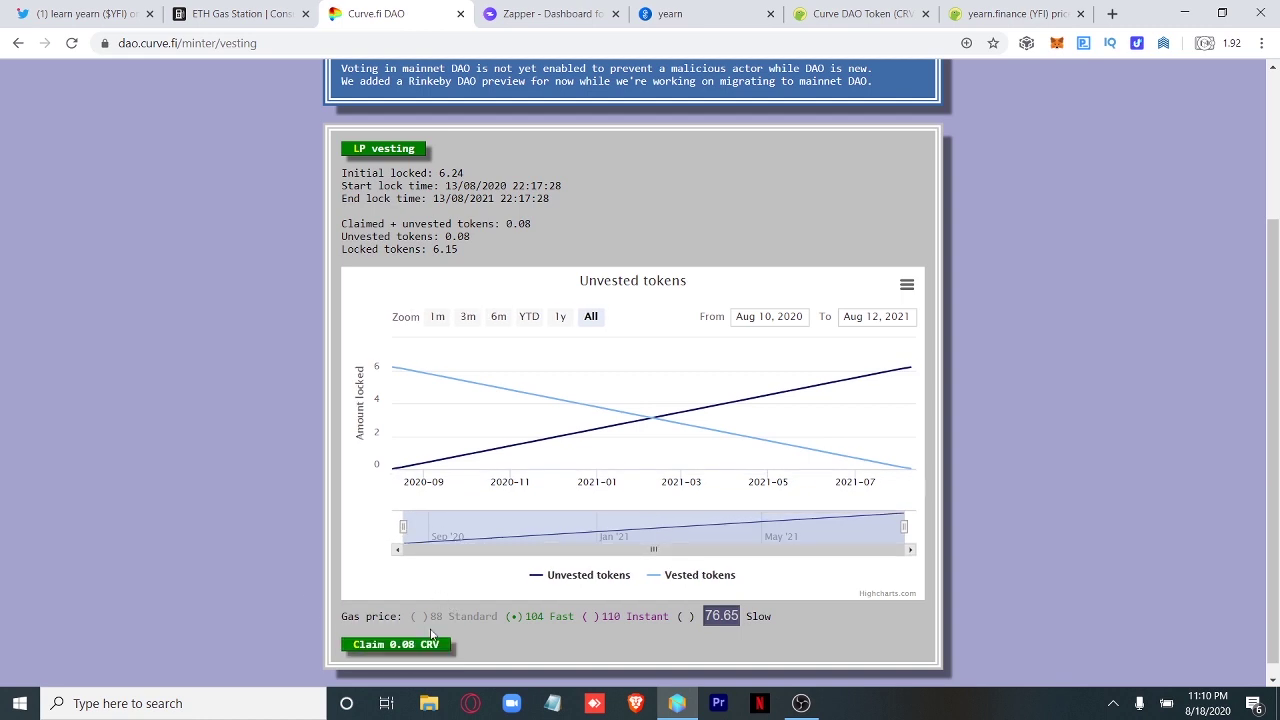
pyautogui.scroll(2, 412, 395)
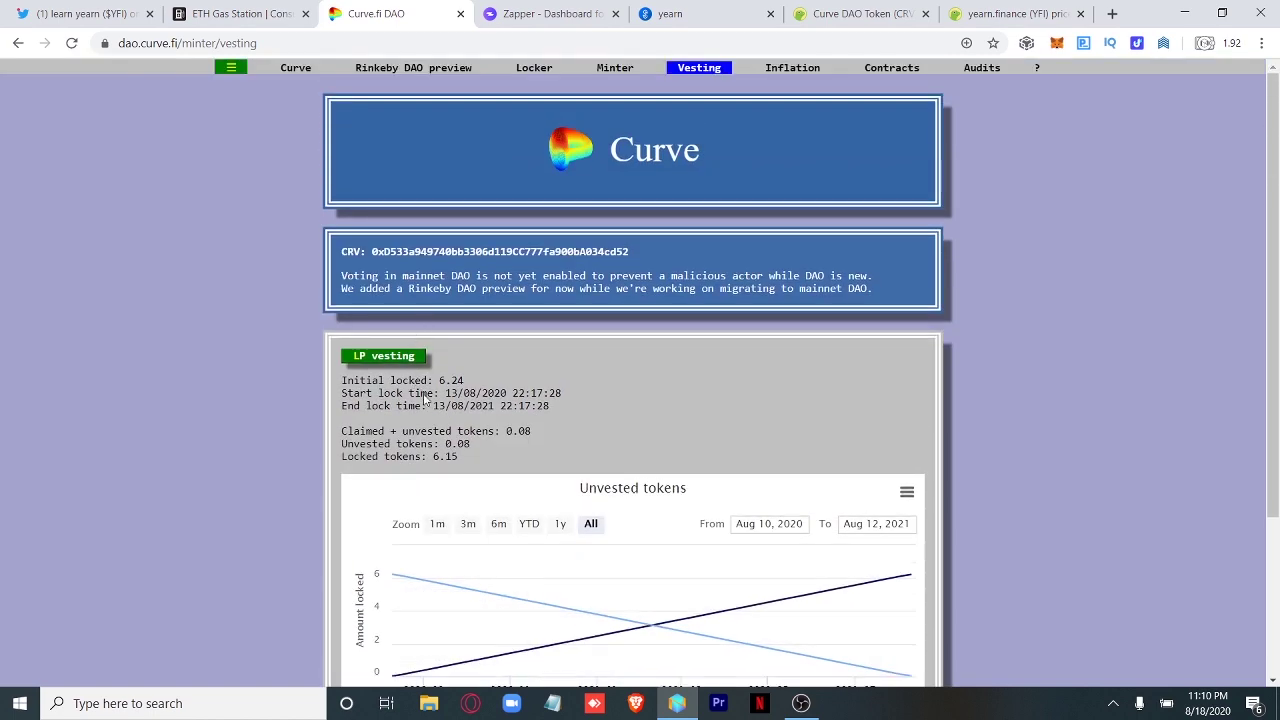
pyautogui.moveTo(433, 381); pyautogui.dragTo(478, 387)
pyautogui.click(480, 386)
pyautogui.moveTo(433, 409); pyautogui.dragTo(497, 413)
pyautogui.click(497, 413)
# Step: Return to the DAO page through the Curve home page and check the y Liquidity gauge's CRV APY and deposit option
pyautogui.click(295, 67)
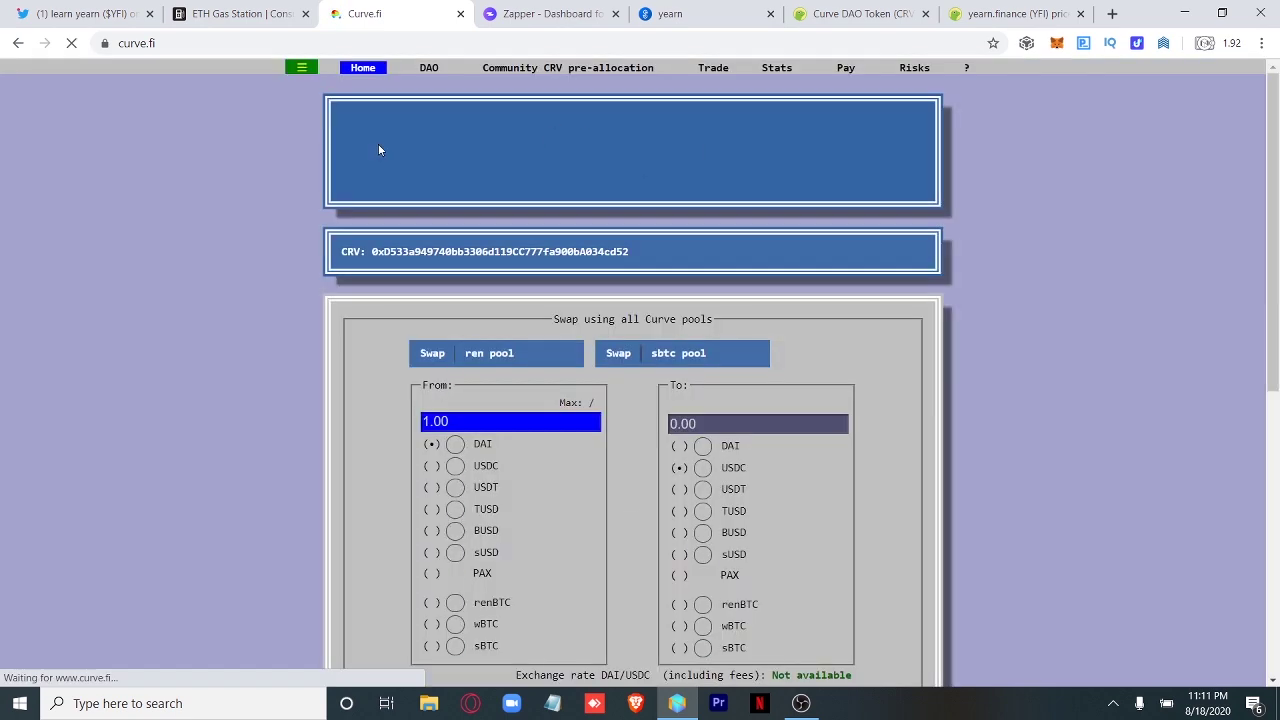
pyautogui.click(429, 68)
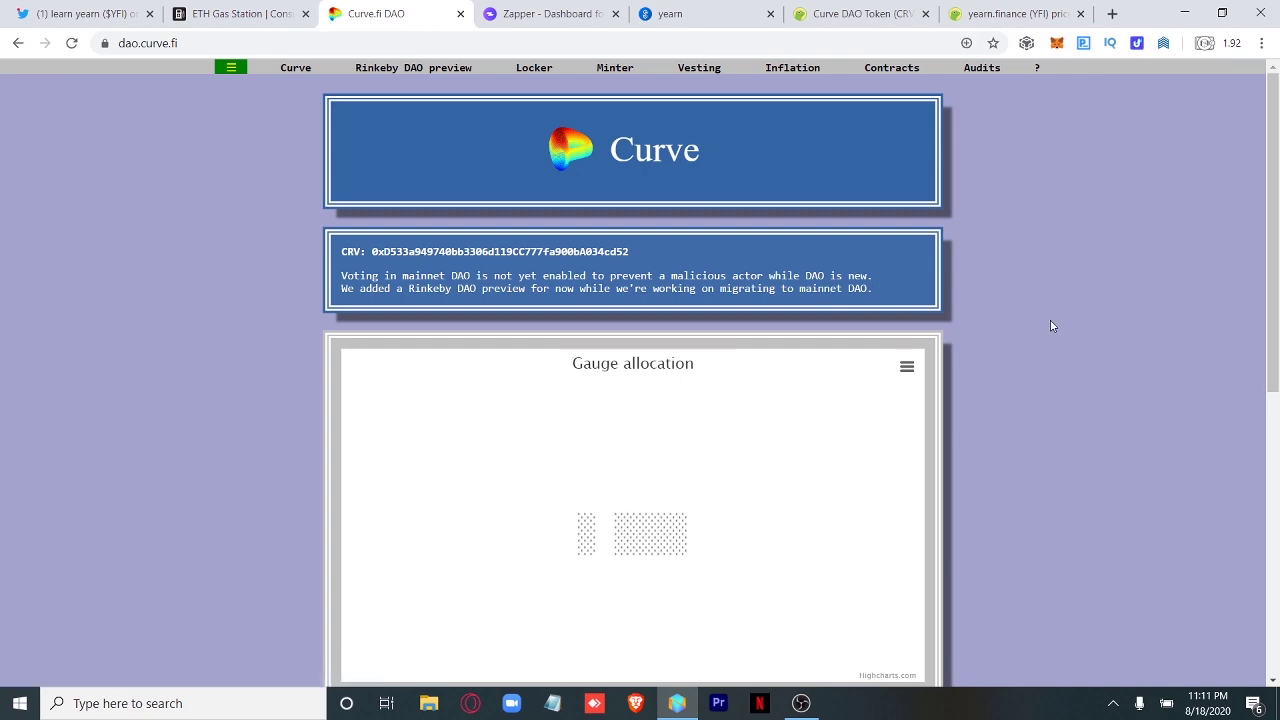
pyautogui.scroll(-1, 1059, 344)
pyautogui.scroll(-15, 1059, 344)
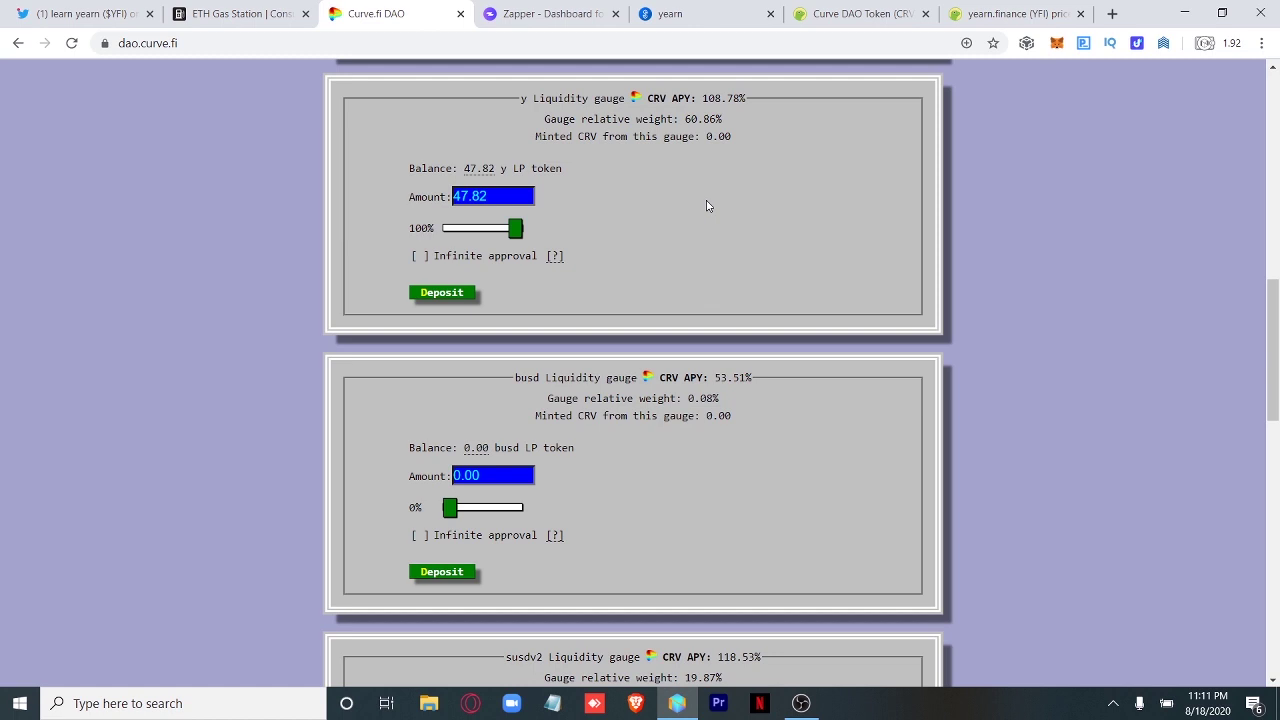
pyautogui.moveTo(669, 103); pyautogui.dragTo(751, 106)
pyautogui.click(753, 109)
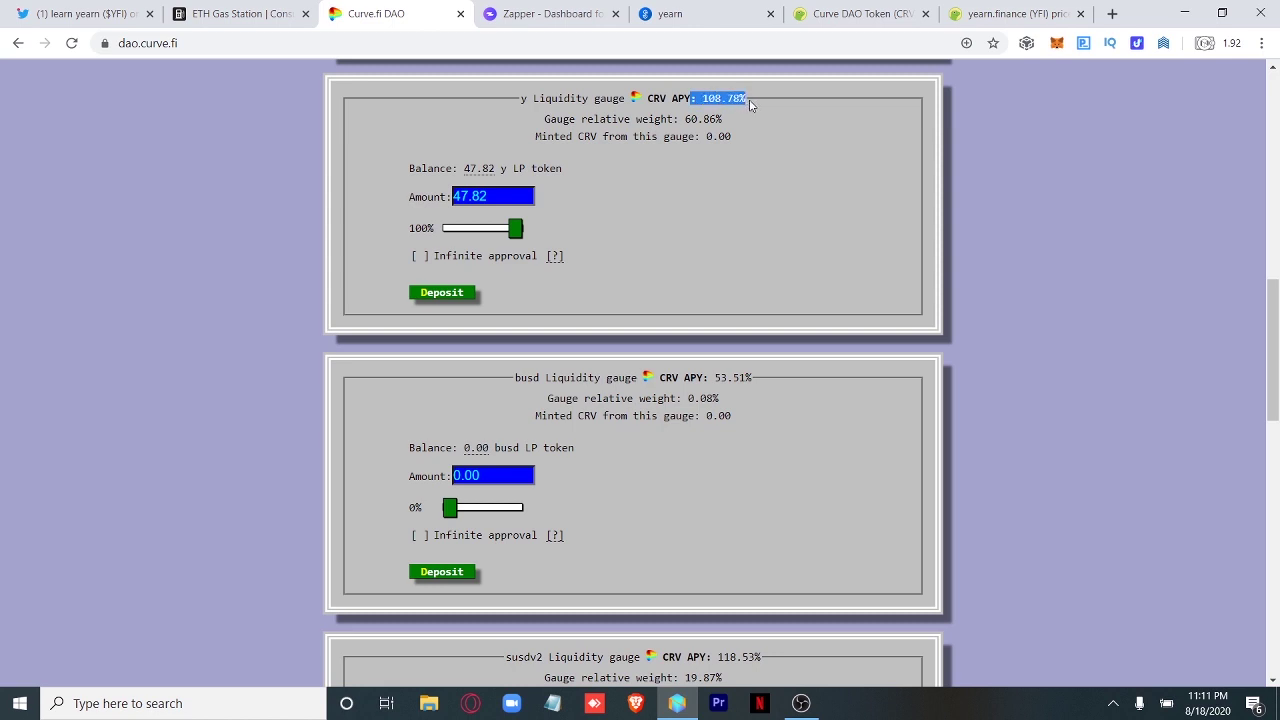
pyautogui.click(751, 106)
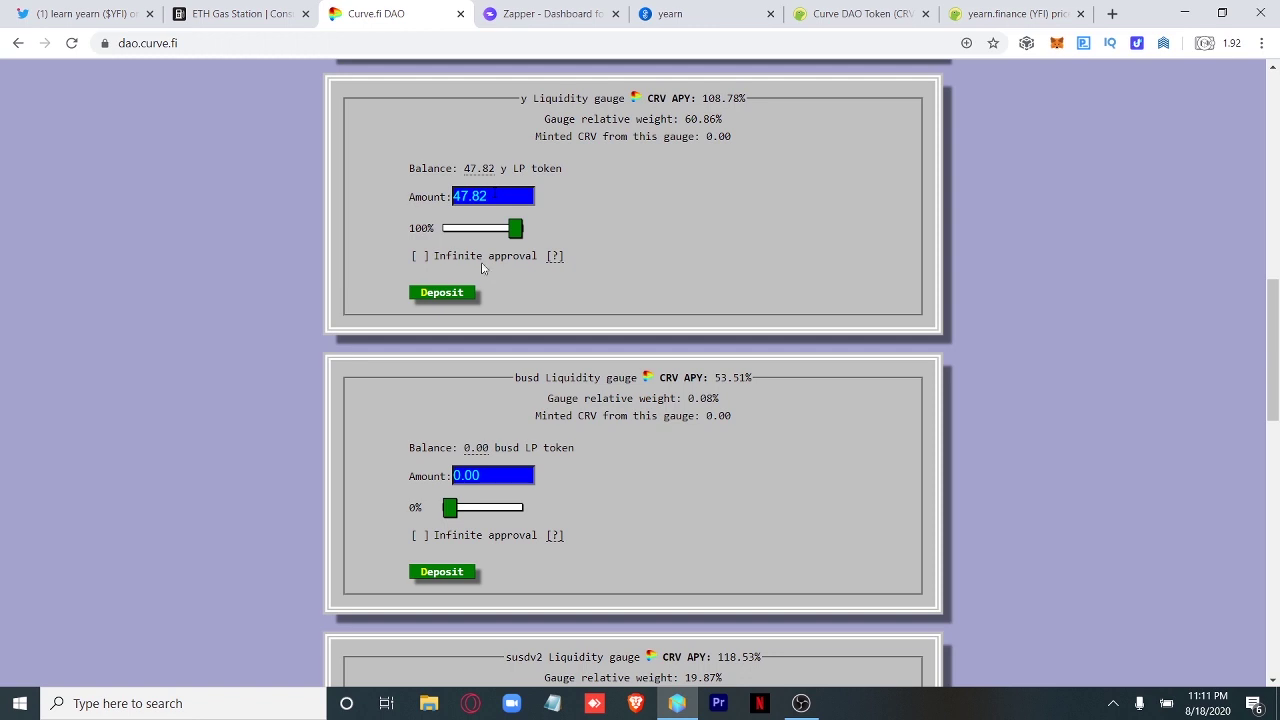
pyautogui.click(455, 297)
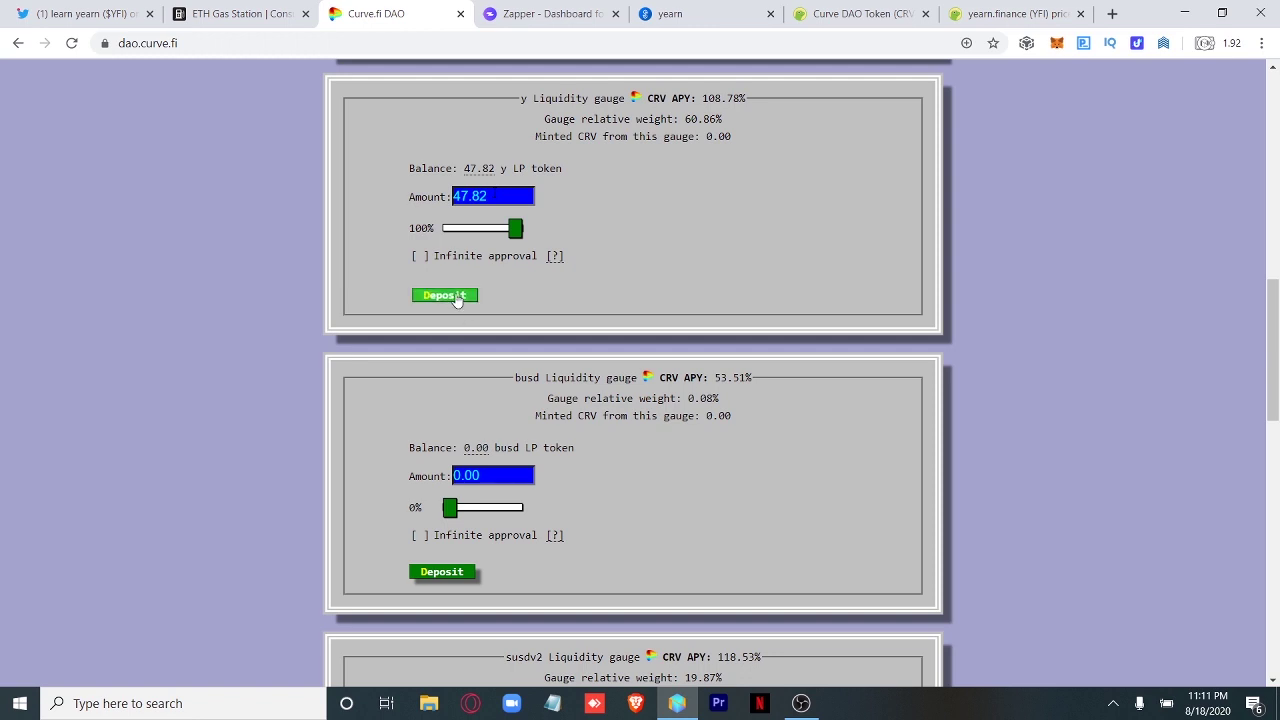
# Step: Switch to ETH Gas Station, reload the recommended gas prices, and return to the Curve DAO page
pyautogui.click(240, 13)
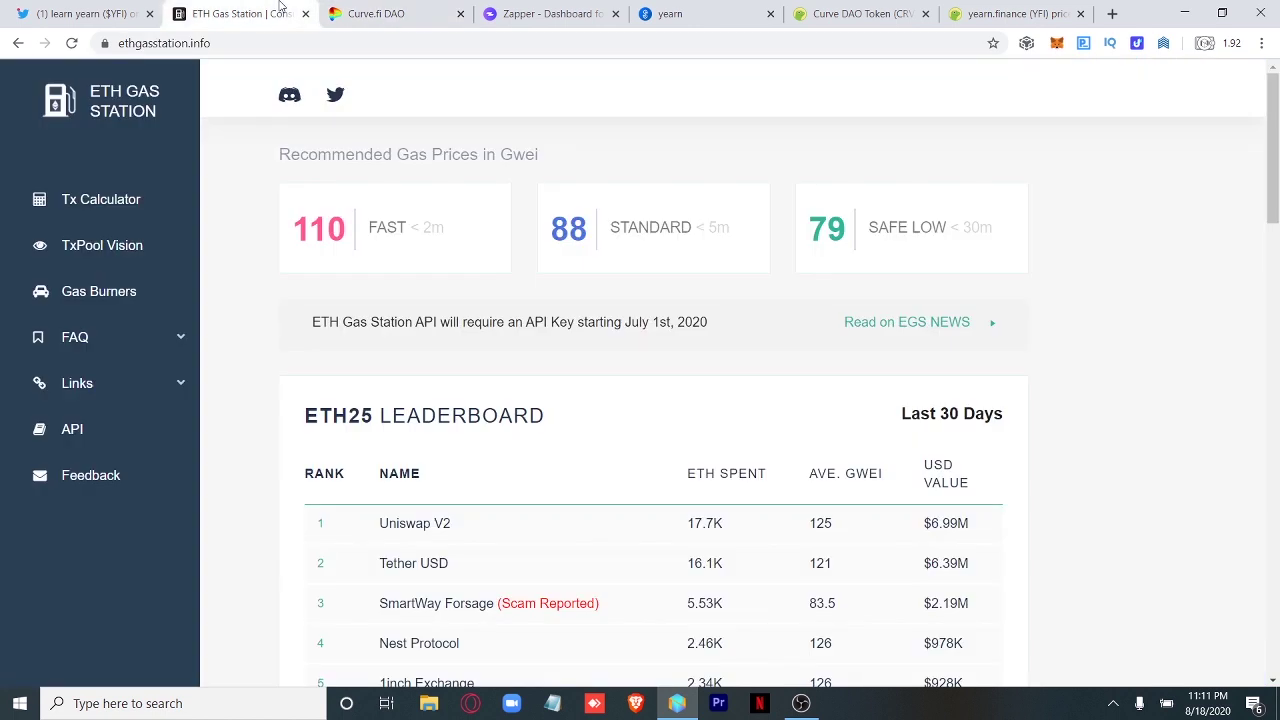
pyautogui.click(80, 50)
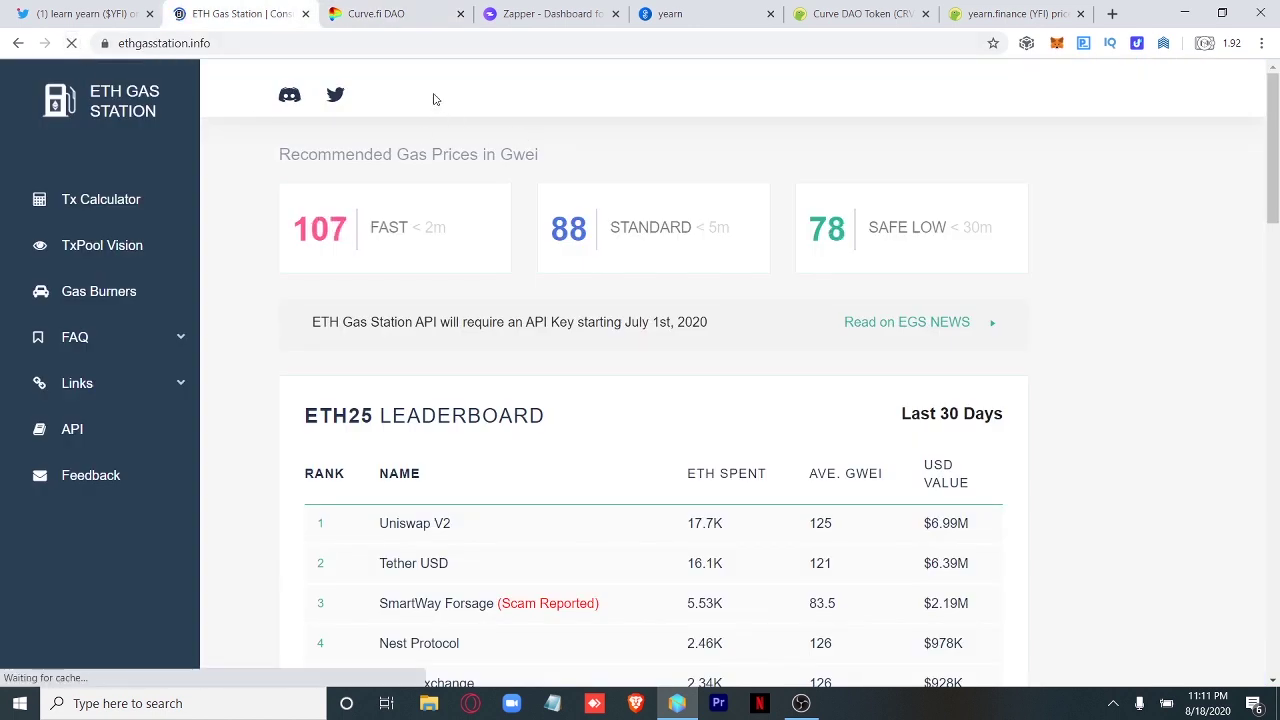
pyautogui.click(408, 13)
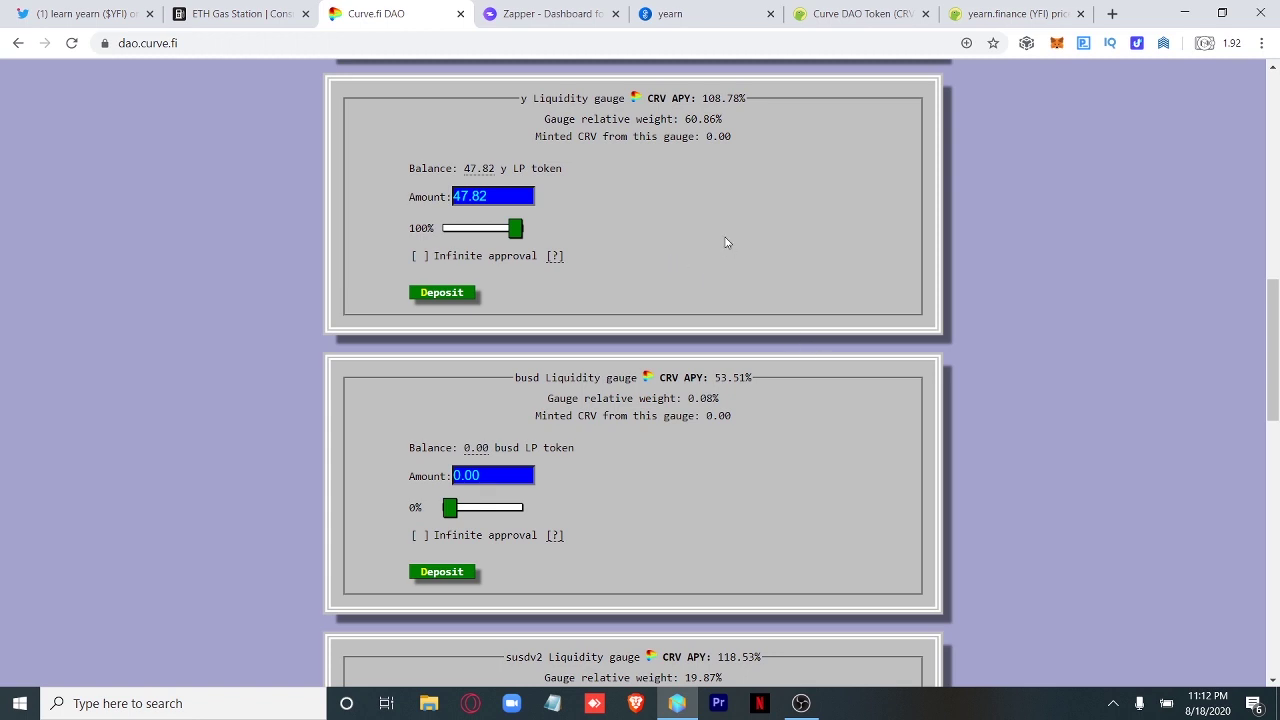
# Step: Compare the y gauge's CRV APY with the Curve DAO Token's price chart and supply figures on CoinGecko
pyautogui.moveTo(704, 98); pyautogui.dragTo(862, 101)
pyautogui.click(862, 101)
pyautogui.click(865, 13)
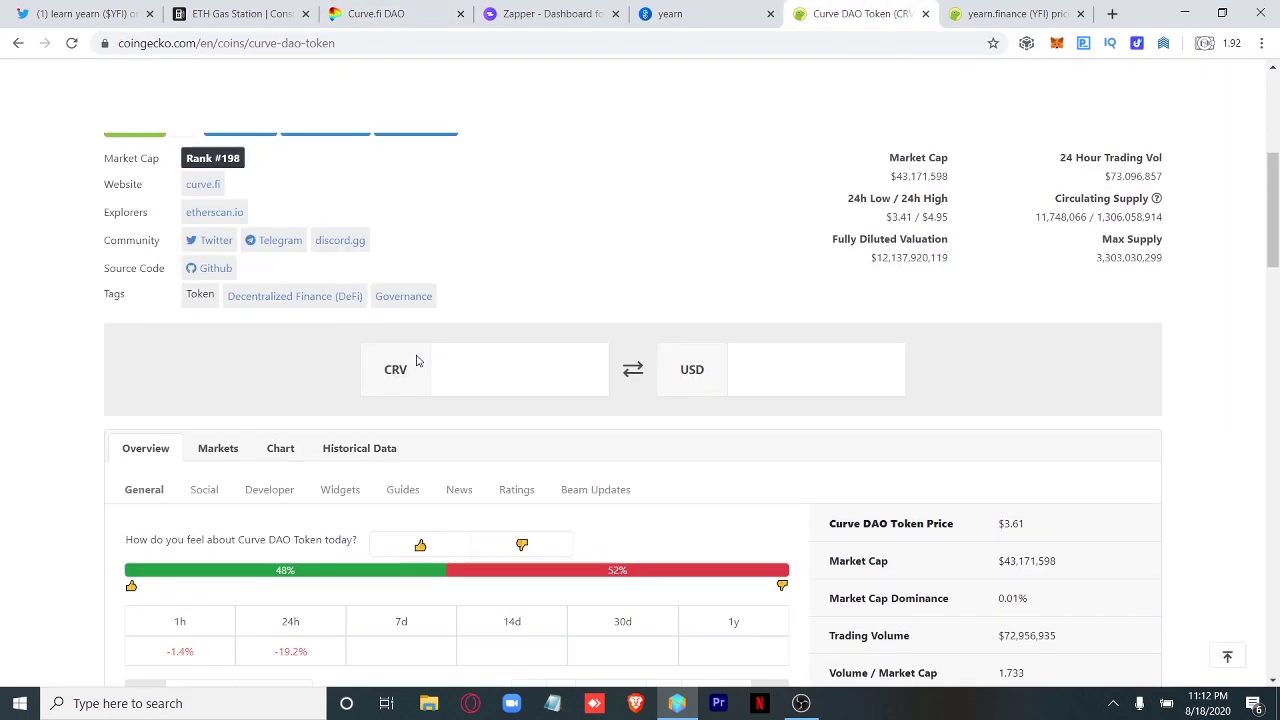
pyautogui.scroll(-5, 414, 363)
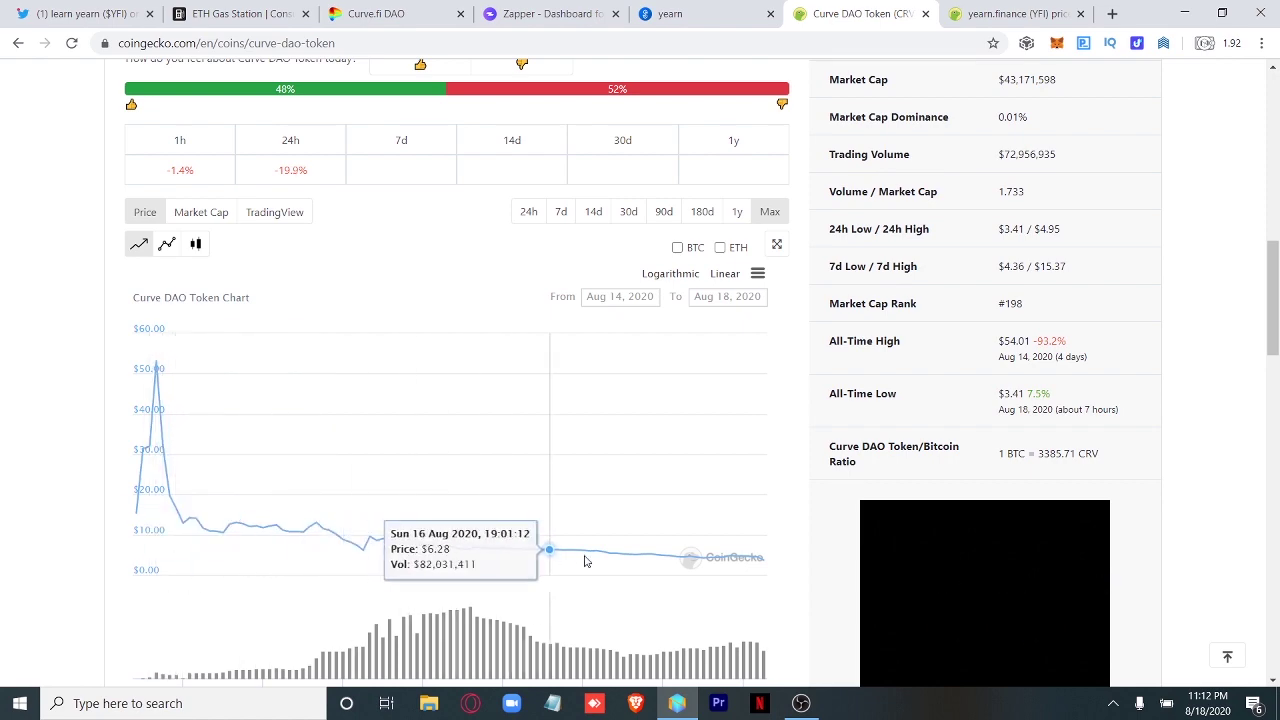
pyautogui.scroll(2, 660, 410)
pyautogui.scroll(5, 656, 403)
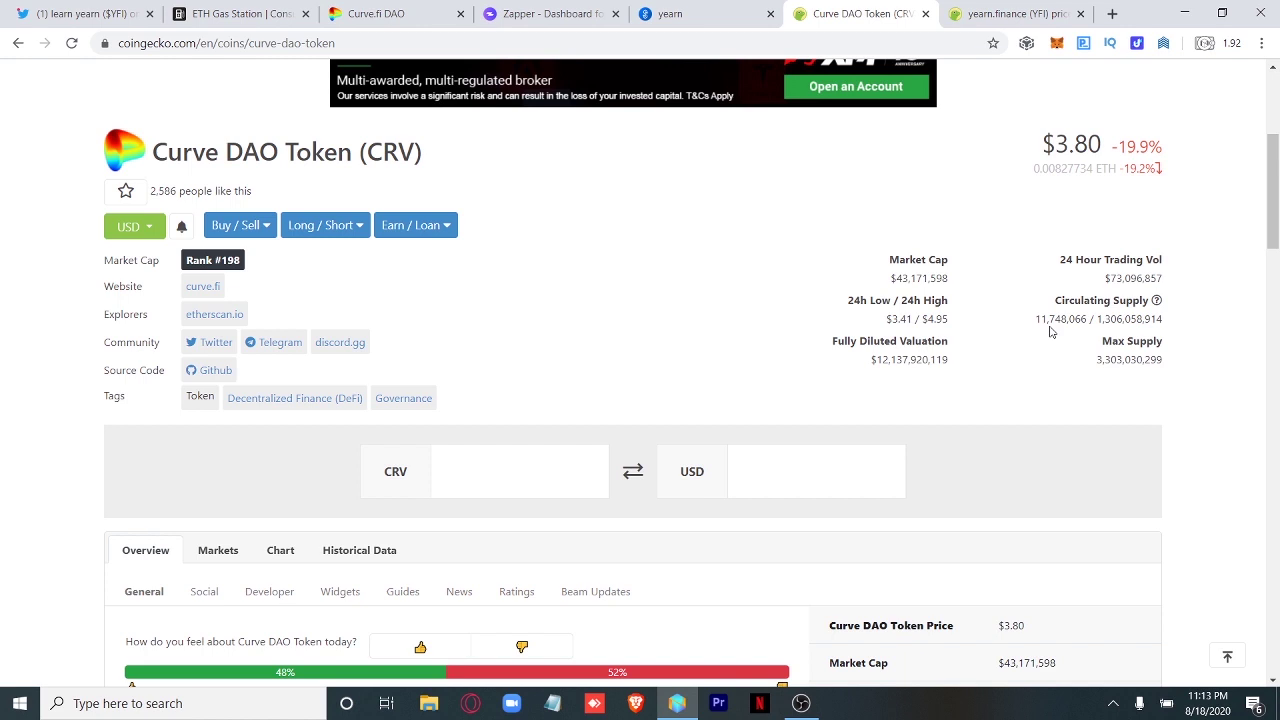
pyautogui.click(430, 12)
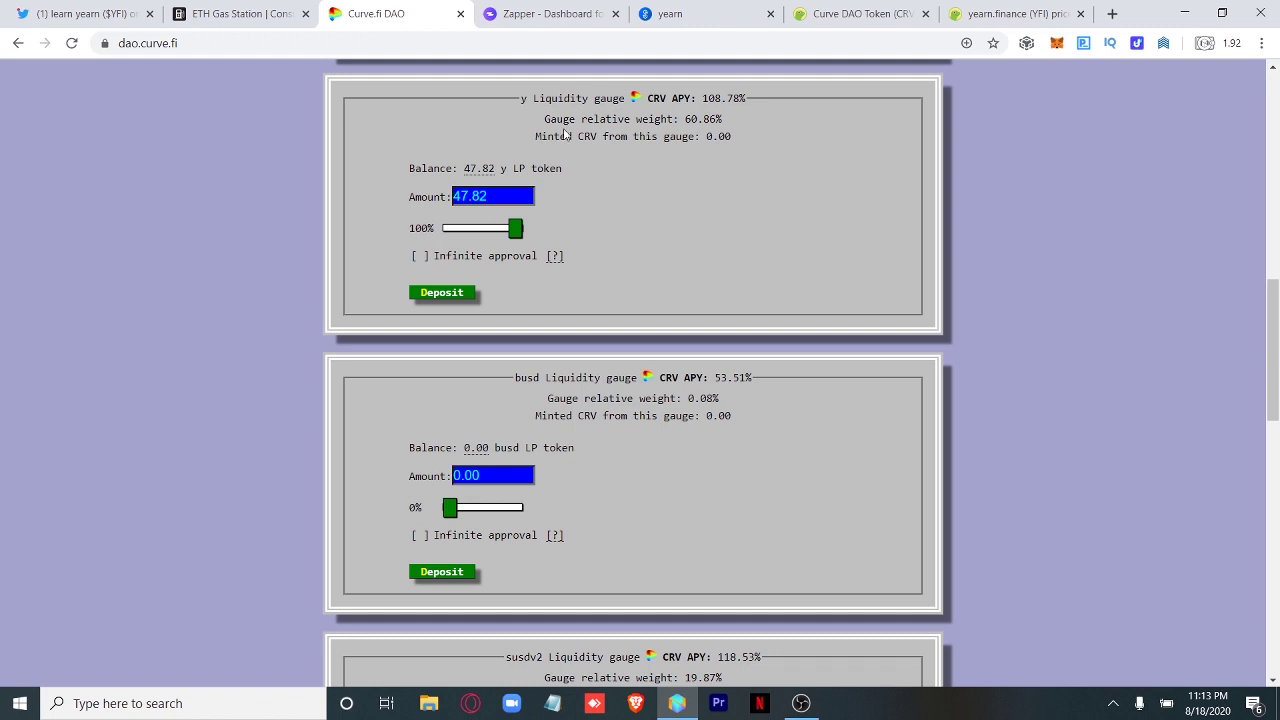
# Step: Switch to Zapper's investment page and filter the available pools by "y" to find the Y Curve pool and vault
pyautogui.click(547, 13)
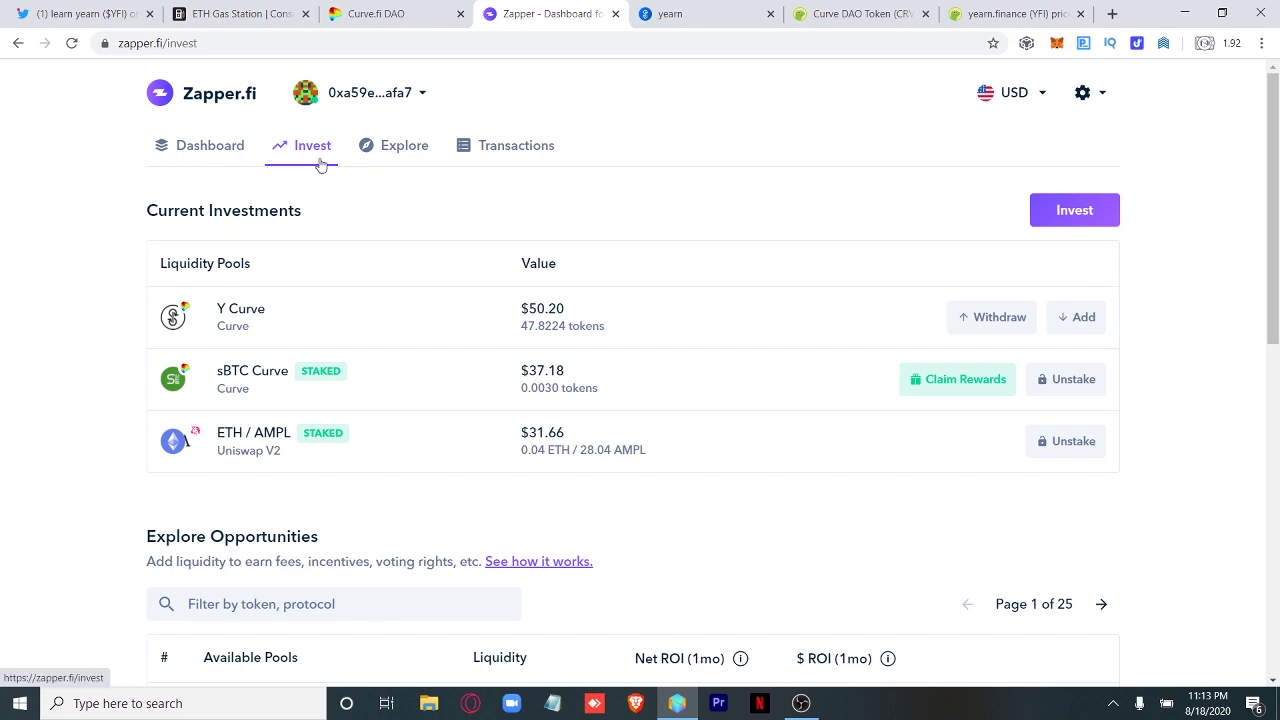
pyautogui.scroll(-3, 651, 231)
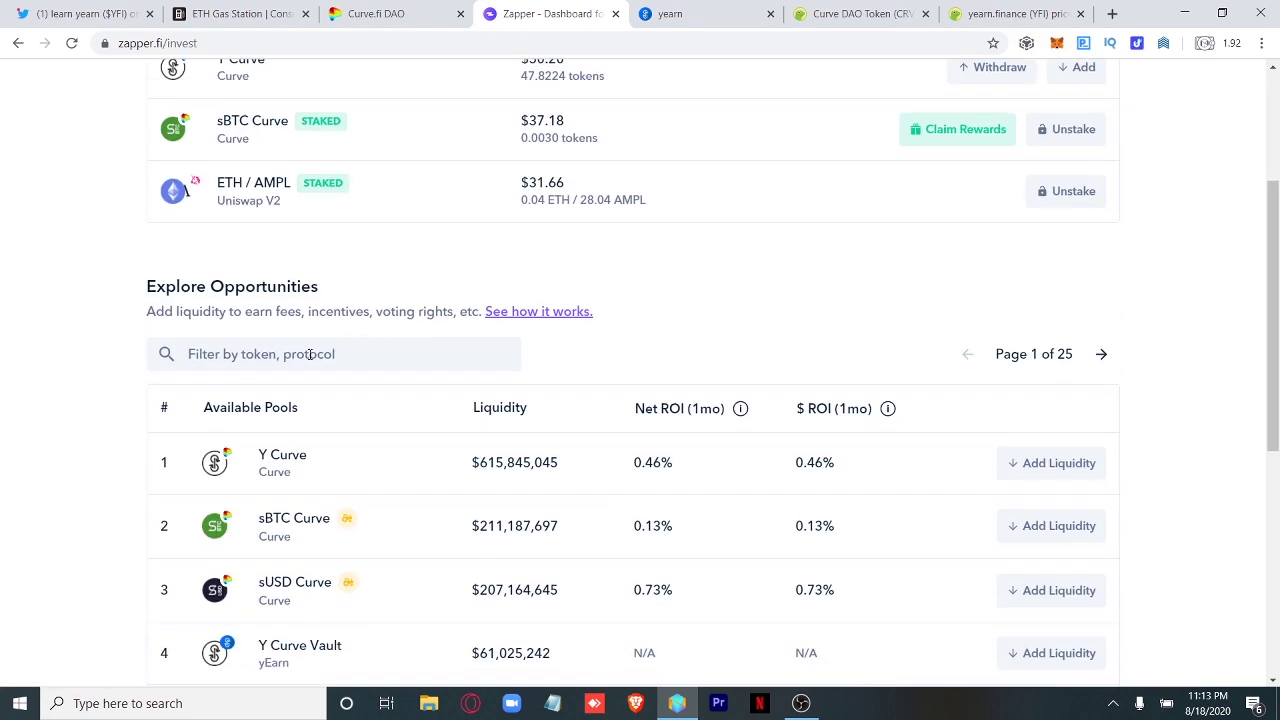
pyautogui.click(310, 355)
pyautogui.write('yc')
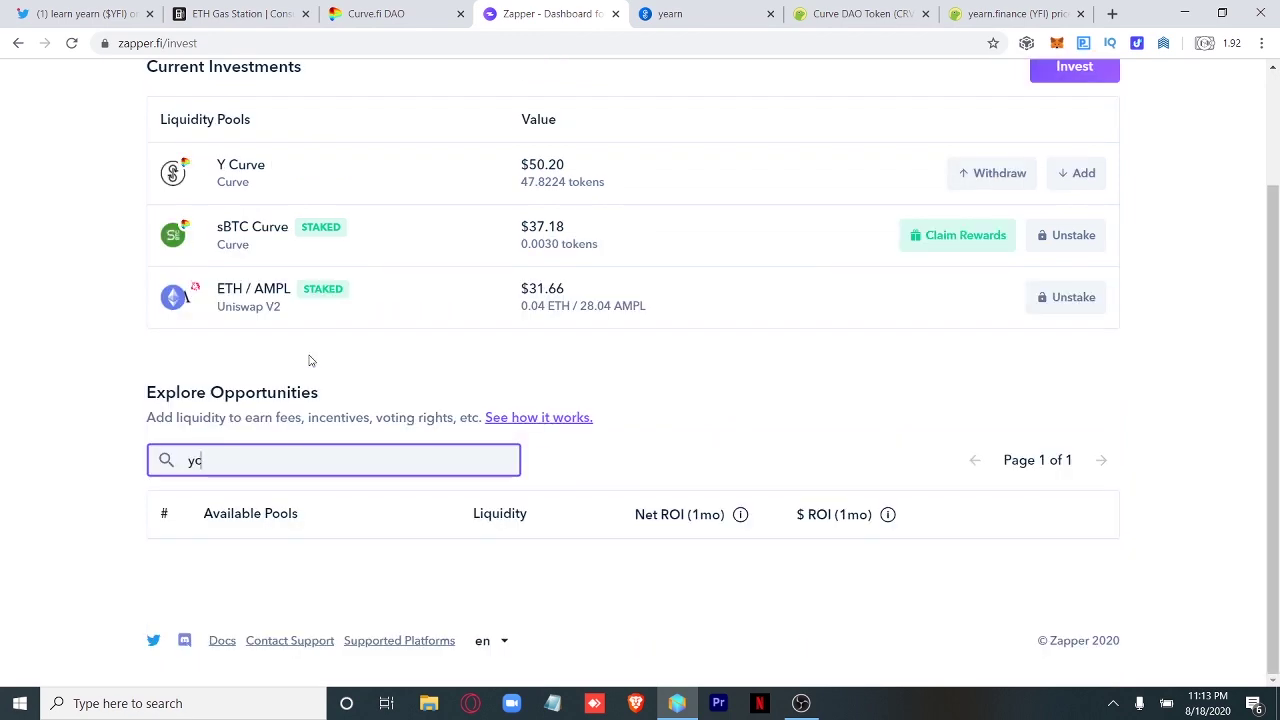
pyautogui.press('BackSpace')
pyautogui.scroll(-2, 186, 363)
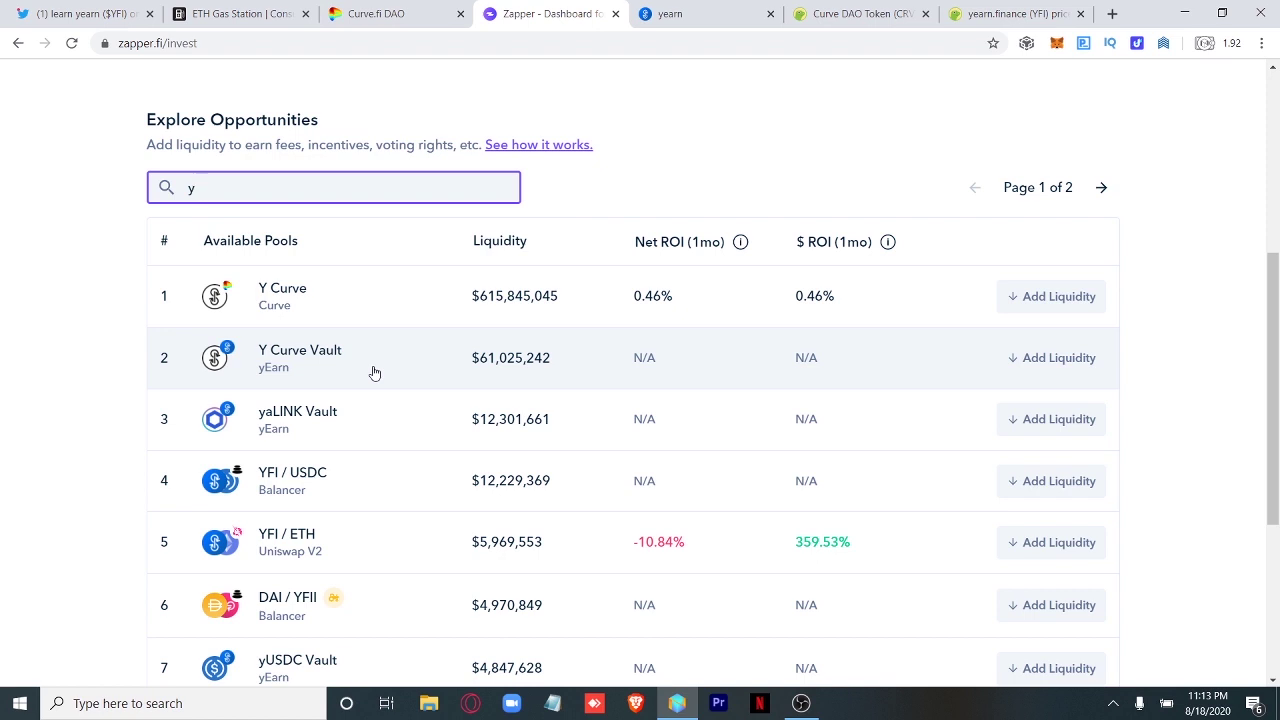
# Step: Switch from the yearn vaults to CoinGecko's yearn.finance (YFI) page and check the token's price and supply
pyautogui.click(665, 14)
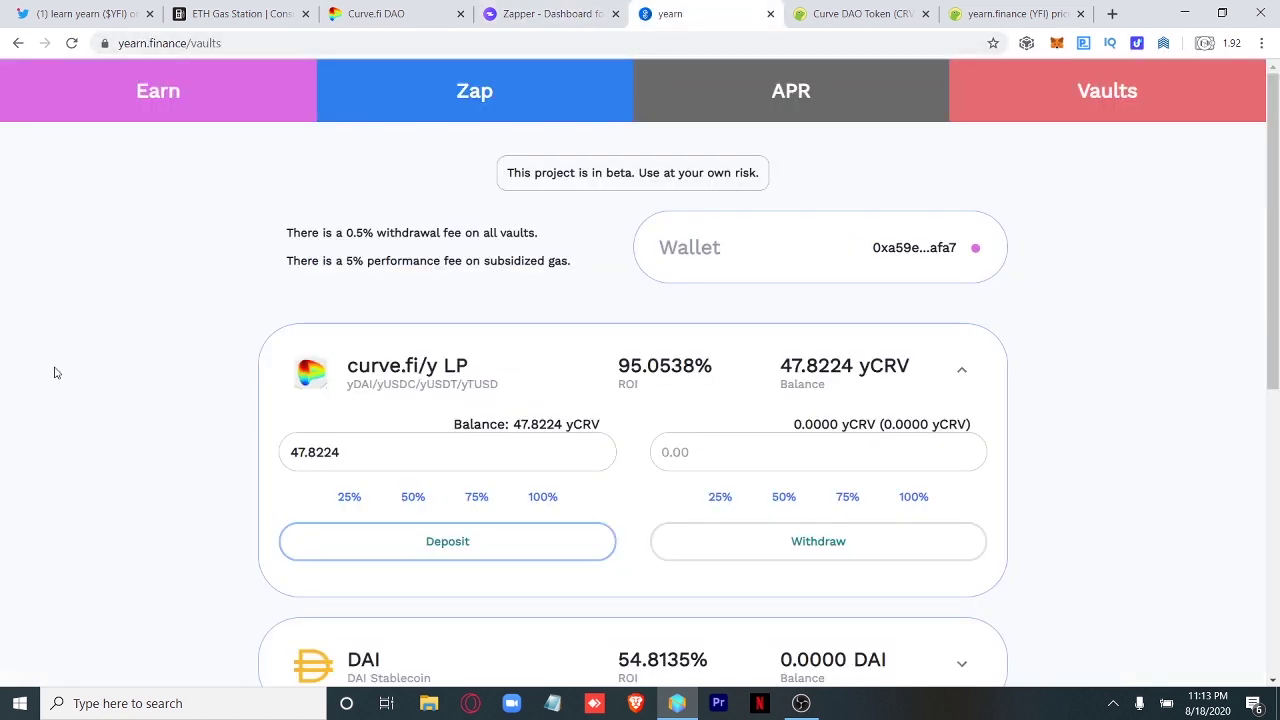
pyautogui.click(990, 8)
pyautogui.moveTo(178, 404); pyautogui.dragTo(355, 423)
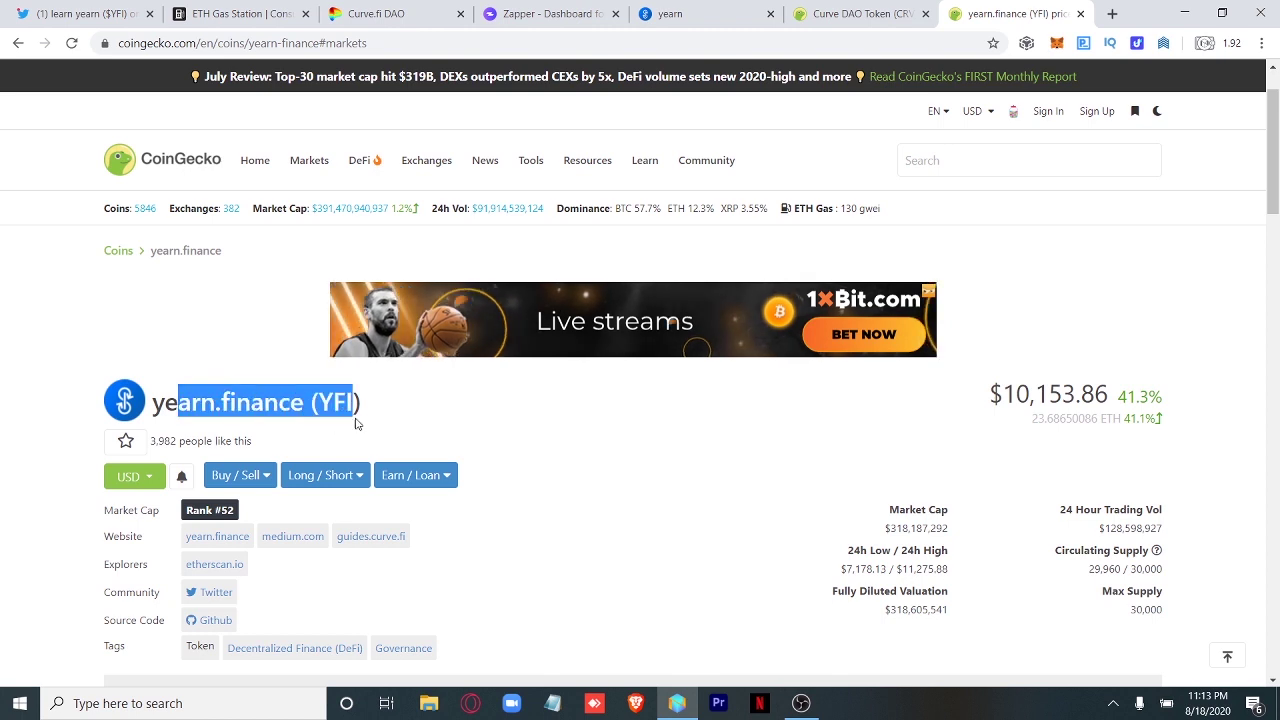
pyautogui.click(503, 403)
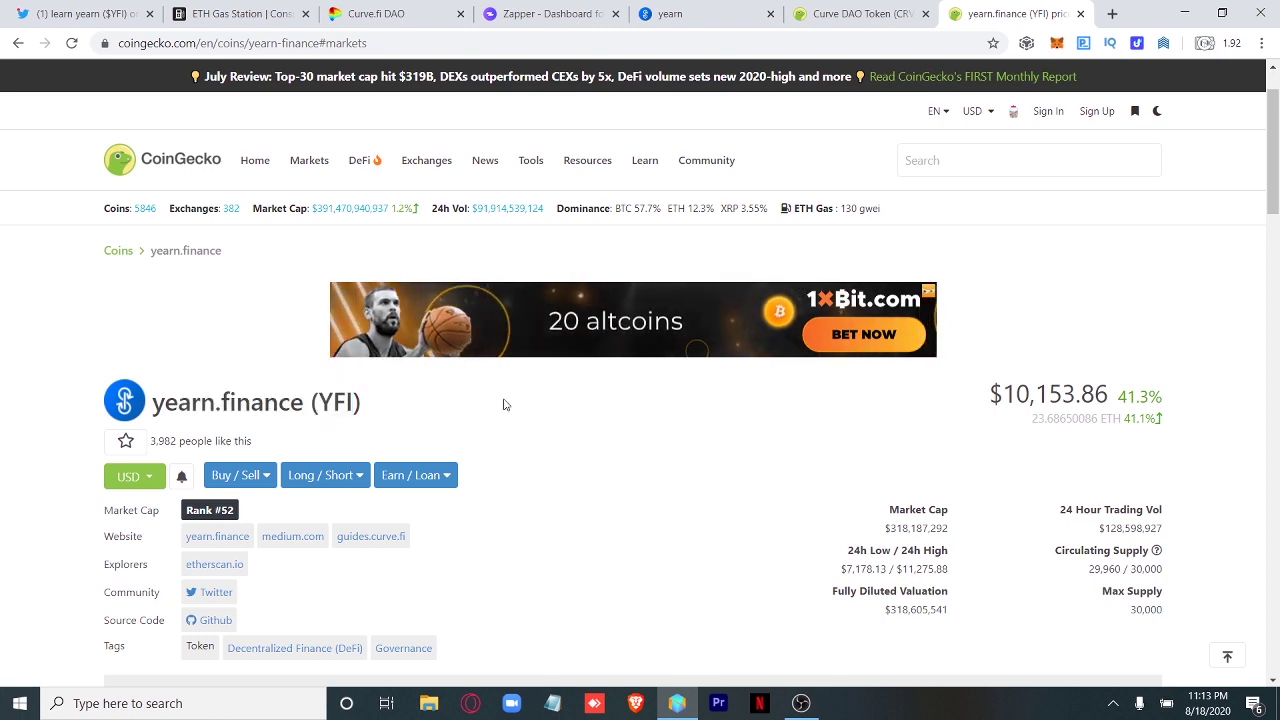
# Step: Return to the yearn vaults page and review the curve.fi/y LP vault alongside the other vaults' ROI
pyautogui.click(655, 13)
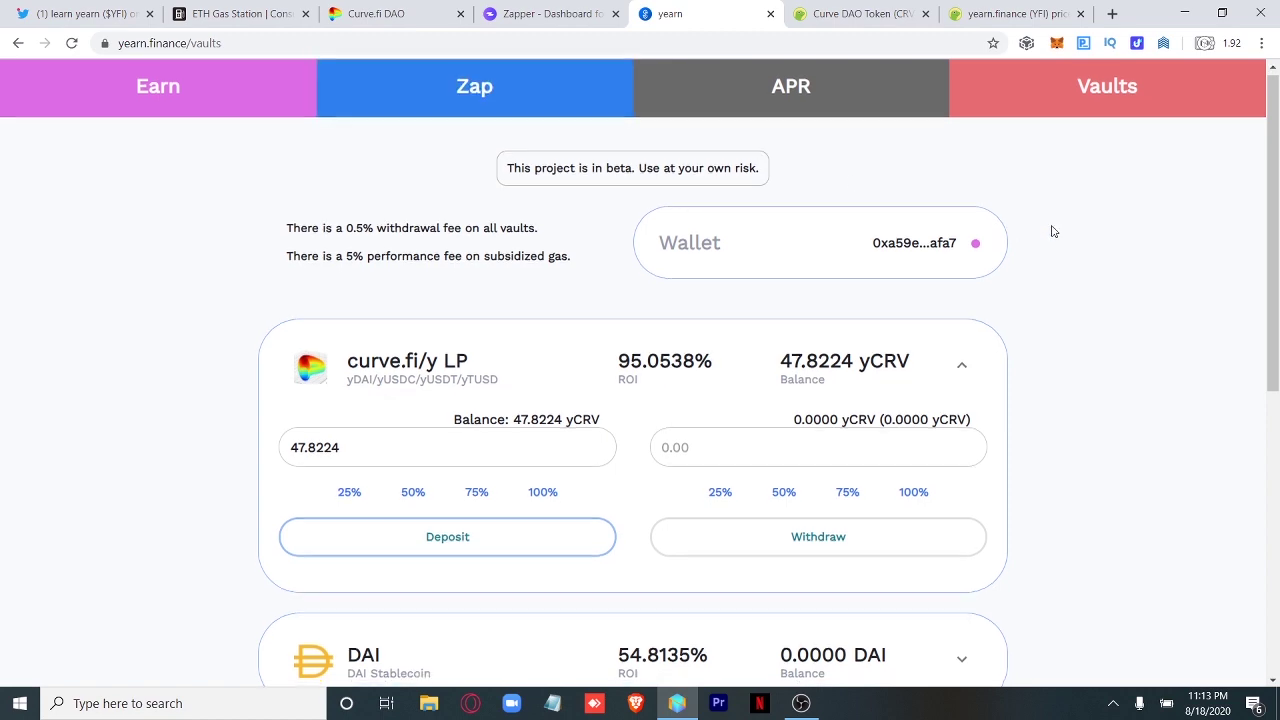
pyautogui.scroll(-3, 1052, 231)
pyautogui.scroll(3, 1052, 231)
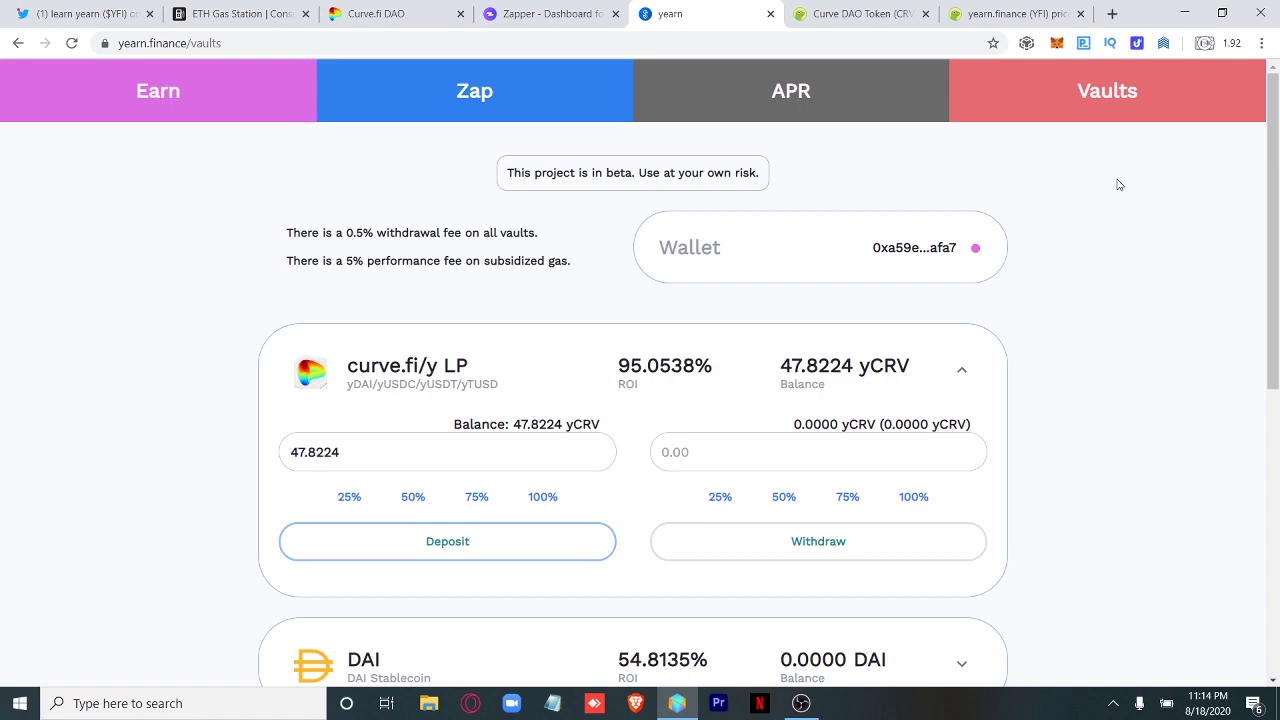
# Step: Switch to the learn yearn Twitter thread and enlarge the Vaults infographic to study its deposit strategy and fees
pyautogui.hotkey('ctrl', '1')
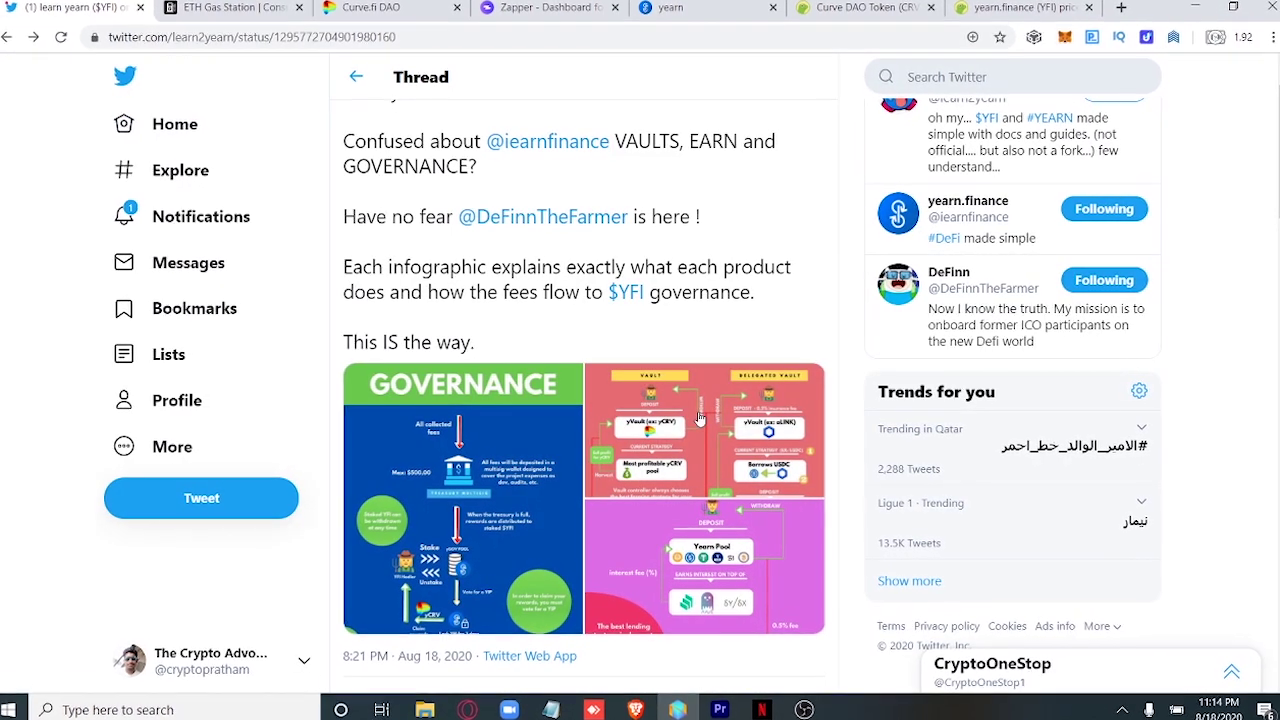
pyautogui.click(700, 418)
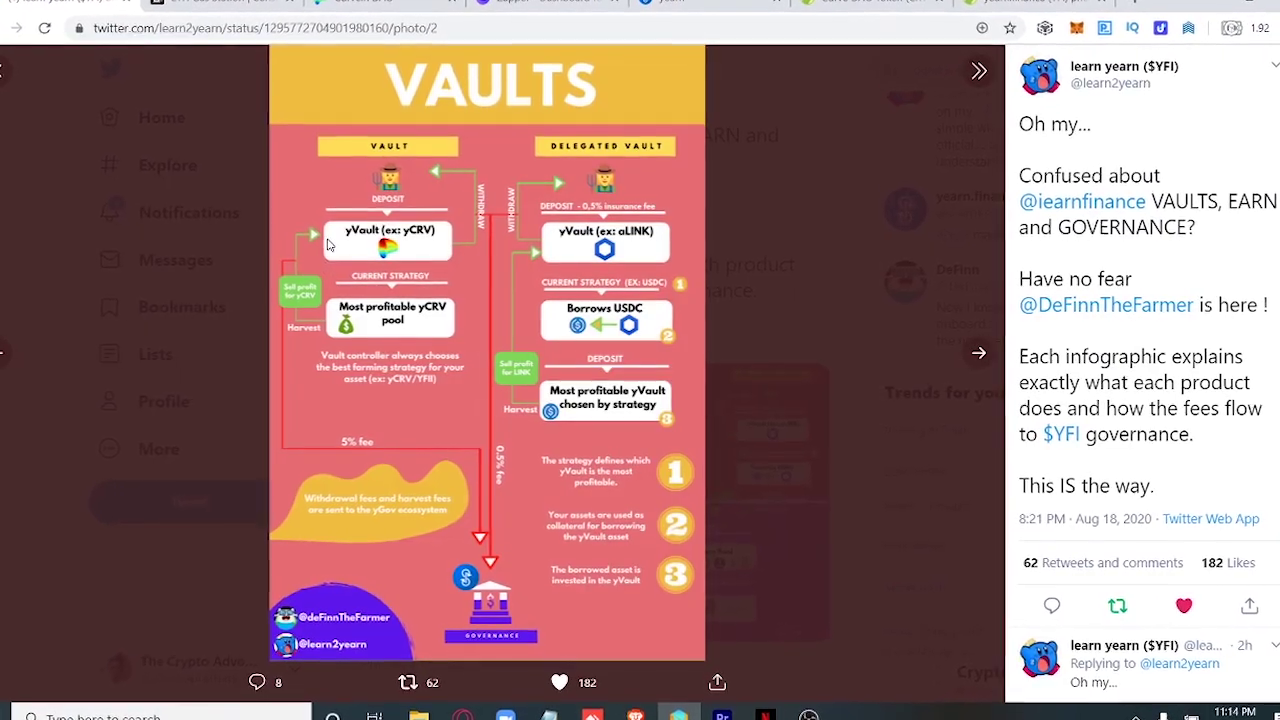
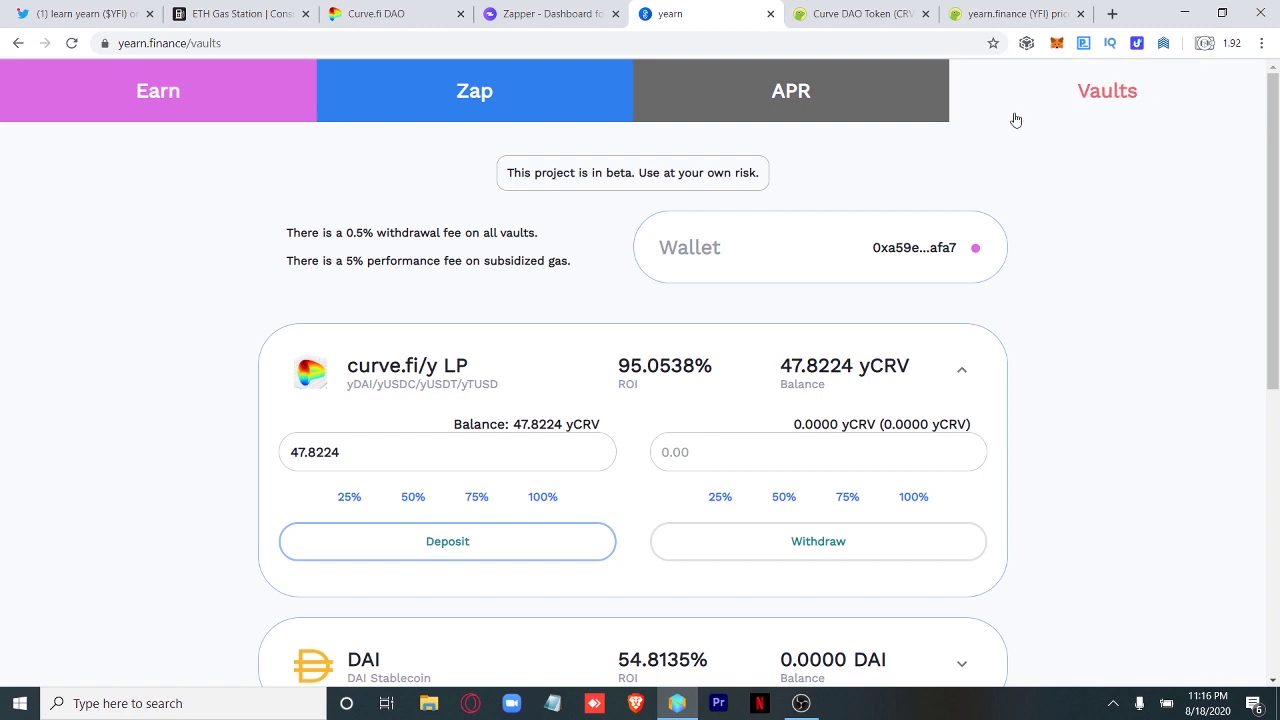
# Step: Try depositing 47.8224 yCRV into the curve.fi/y LP vault, check the approval's transaction fee, and reject the wallet request
pyautogui.scroll(-1, 451, 352)
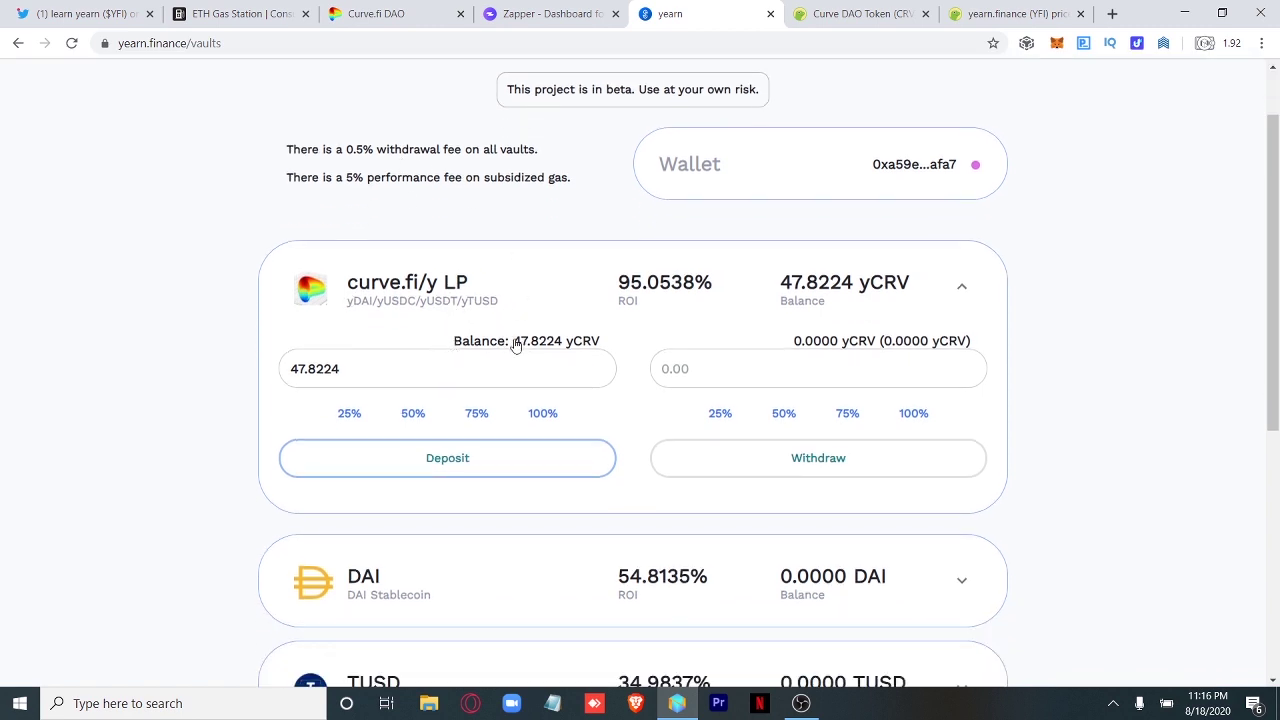
pyautogui.click(488, 456)
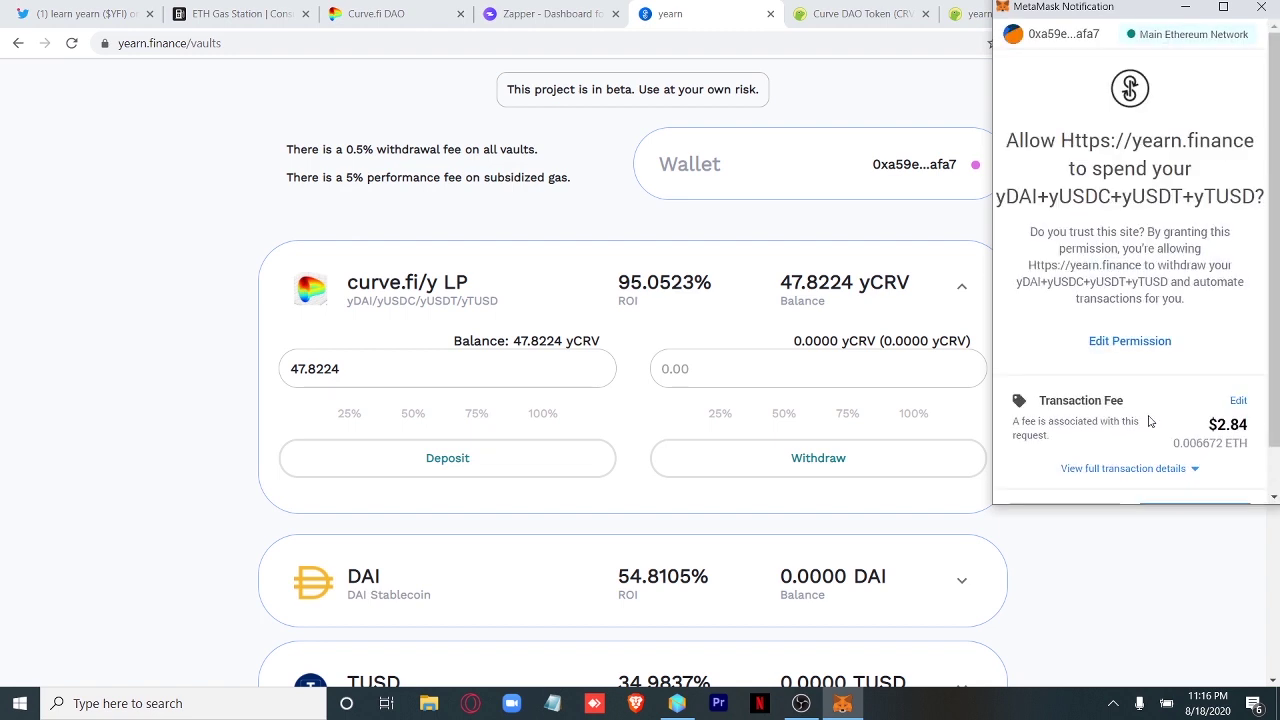
pyautogui.scroll(-1, 1150, 418)
pyautogui.click(1043, 468)
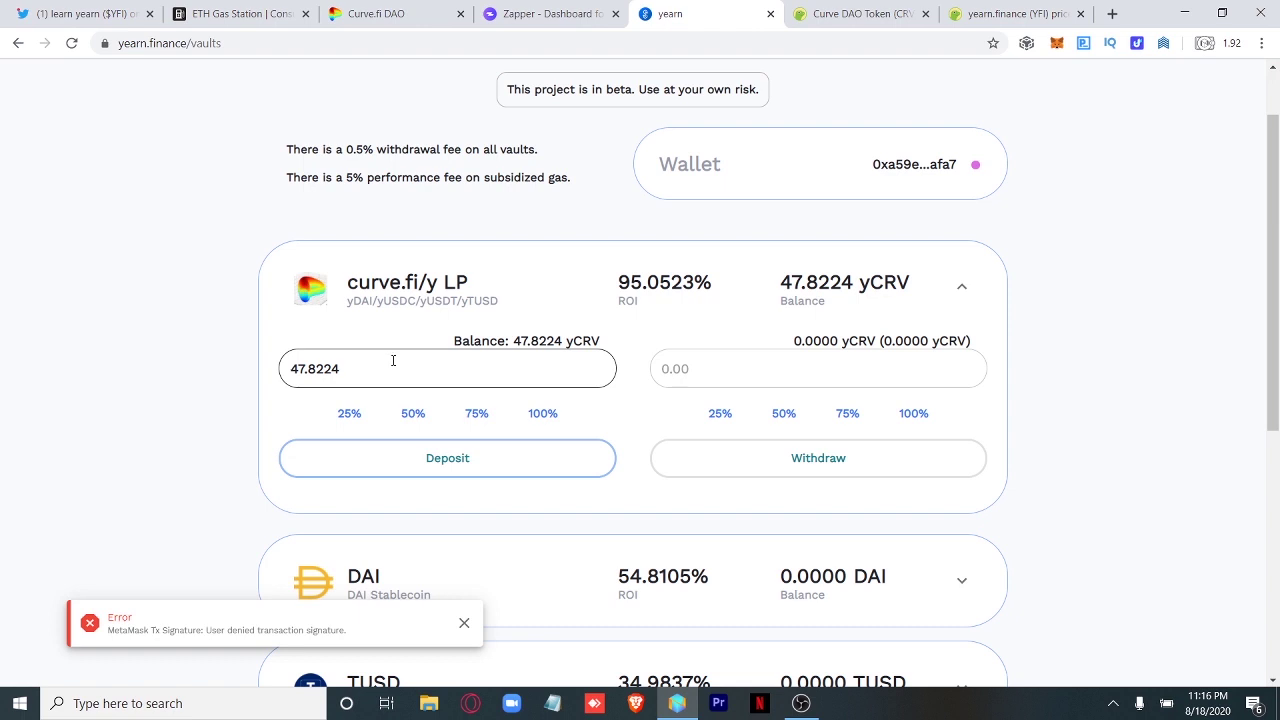
pyautogui.click(464, 622)
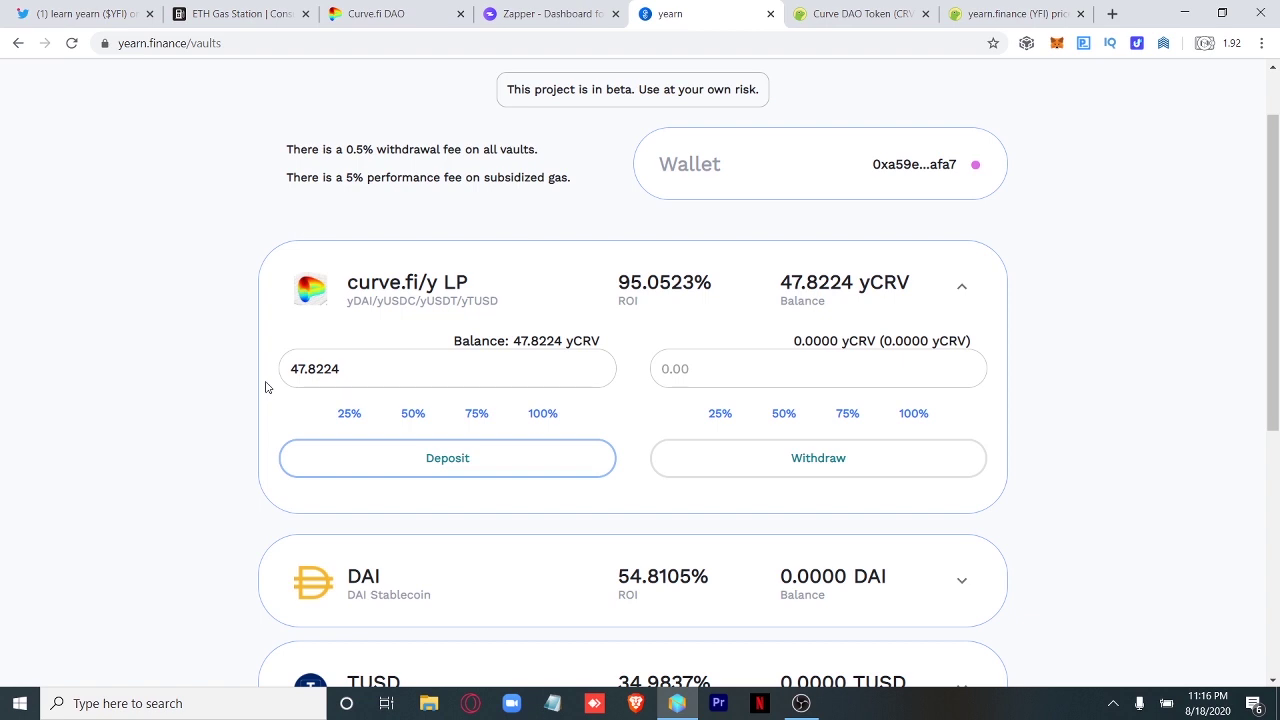
# Step: Compare the curve.fi/y LP vault's yCRV balance and ROI with the Curve DAO gauges, and expand the vault's details again
pyautogui.moveTo(513, 341); pyautogui.dragTo(621, 344)
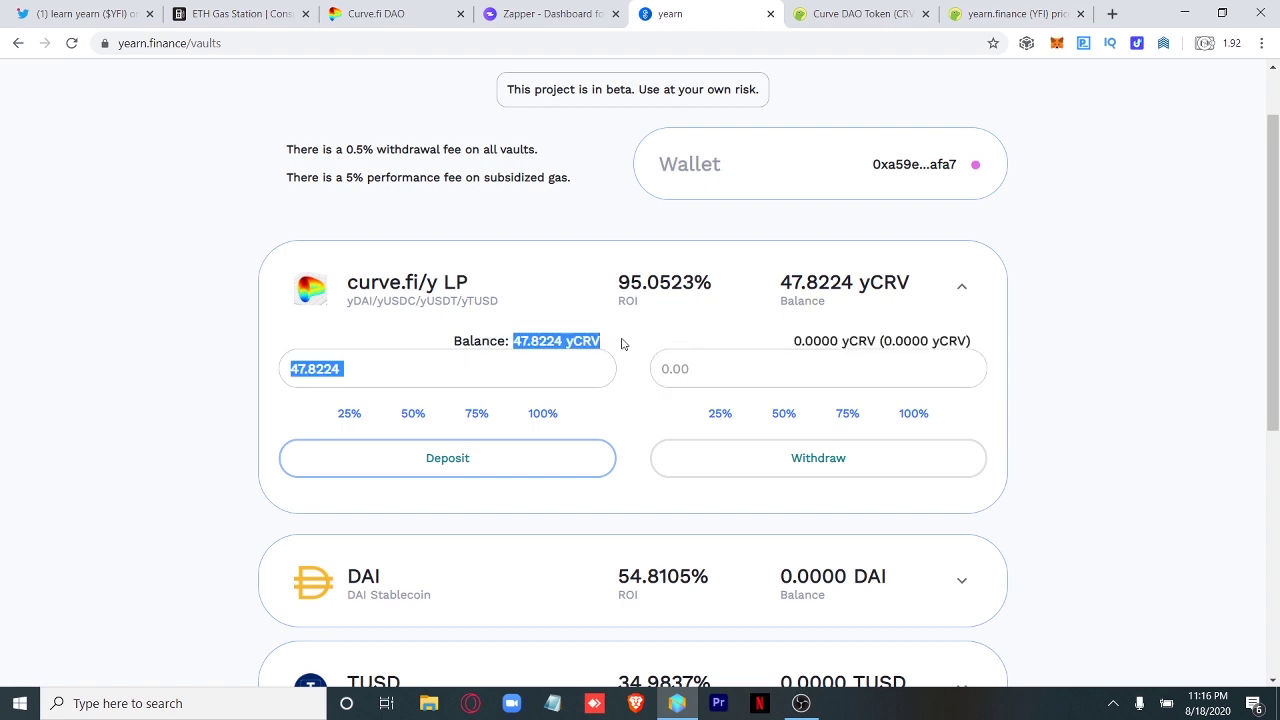
pyautogui.click(621, 344)
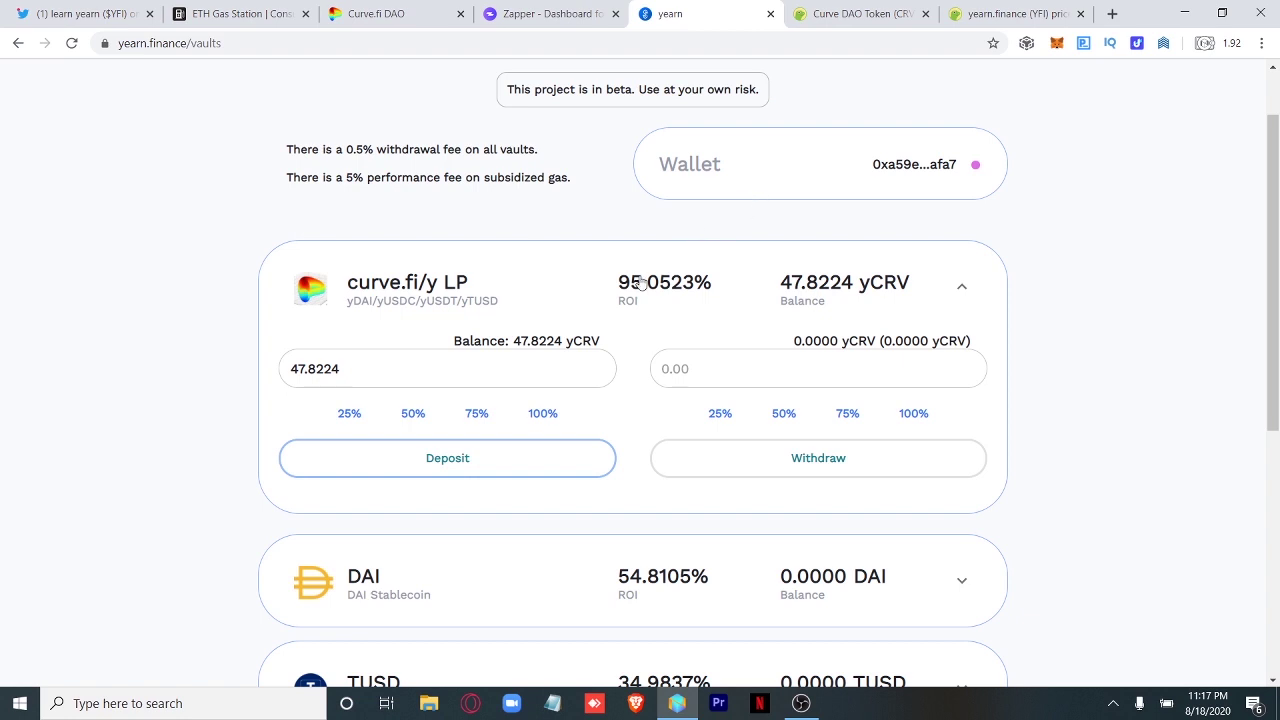
pyautogui.click(961, 286)
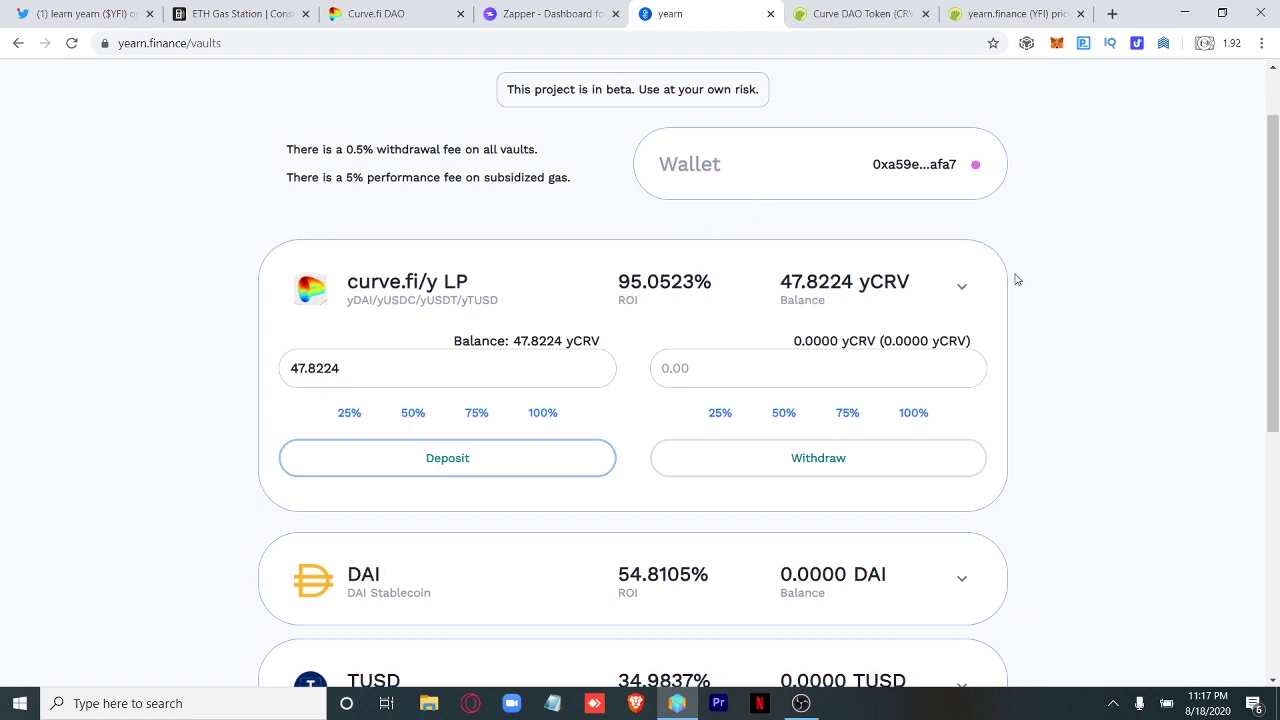
pyautogui.click(400, 13)
pyautogui.moveTo(703, 265); pyautogui.dragTo(800, 277)
pyautogui.click(800, 277)
pyautogui.click(650, 13)
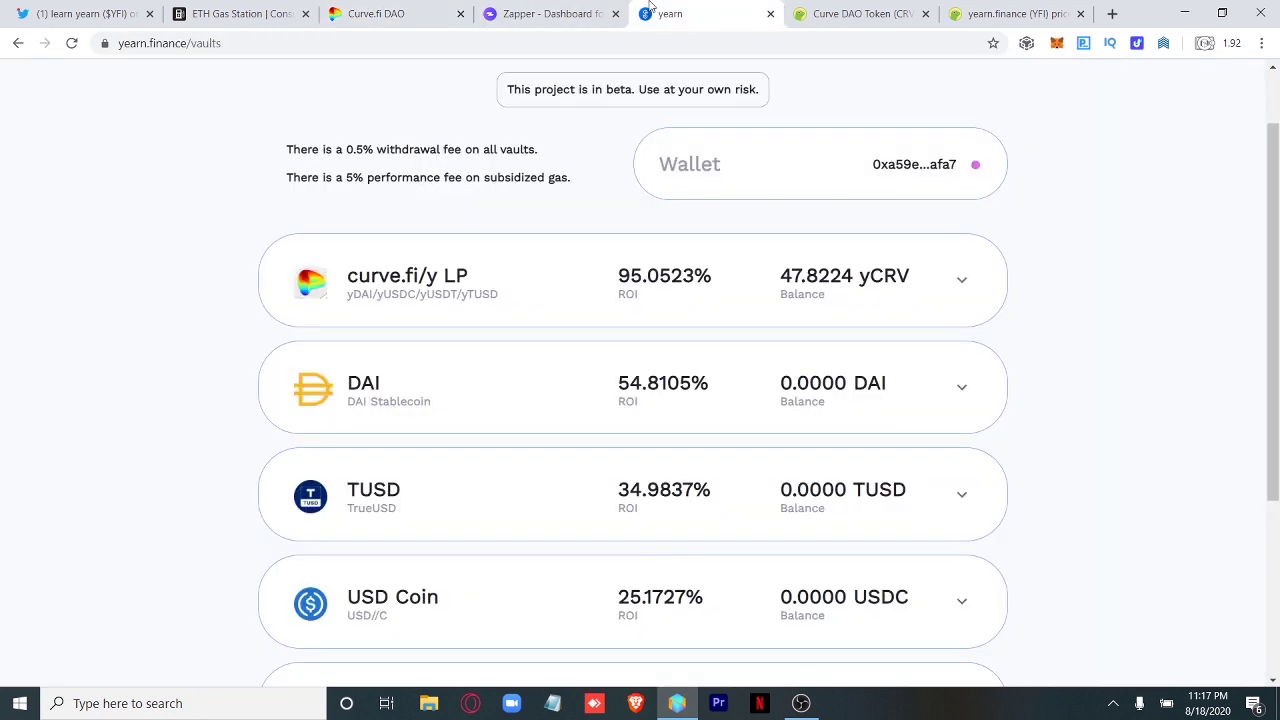
pyautogui.click(674, 299)
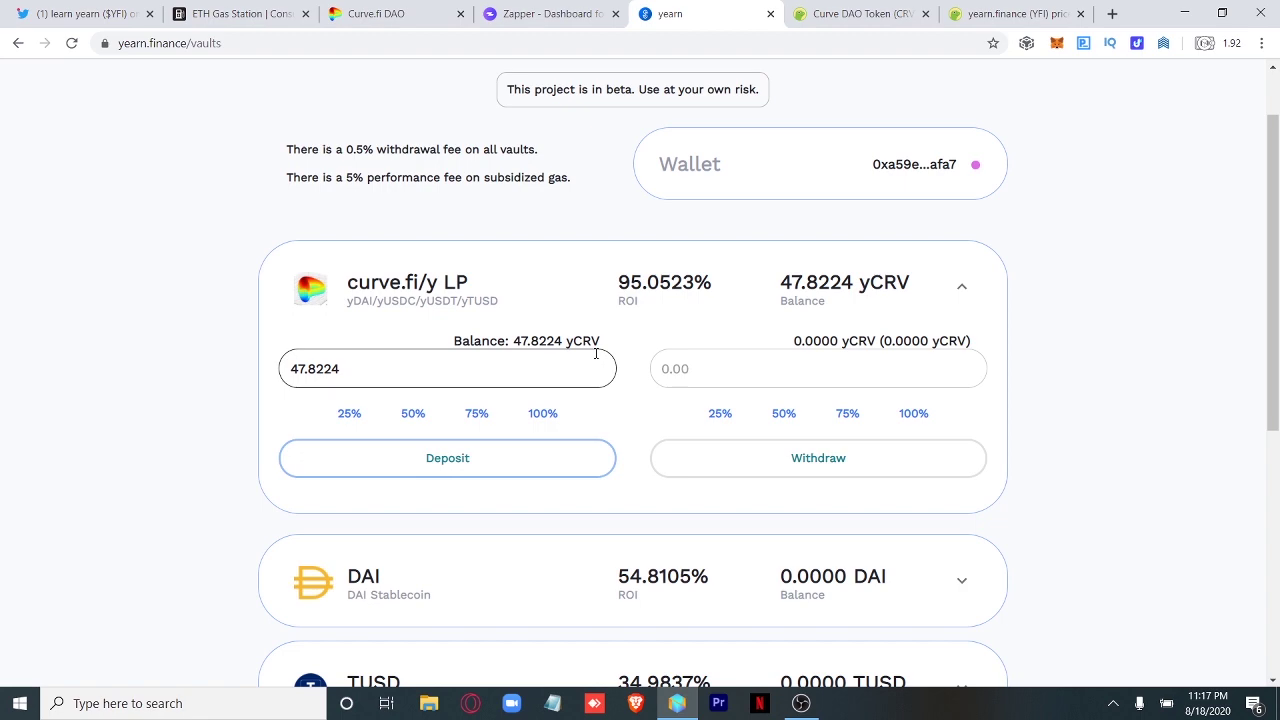
# Step: Check the YFI price on CoinGecko and return to the yearn vaults page to review the available sections
pyautogui.click(1045, 7)
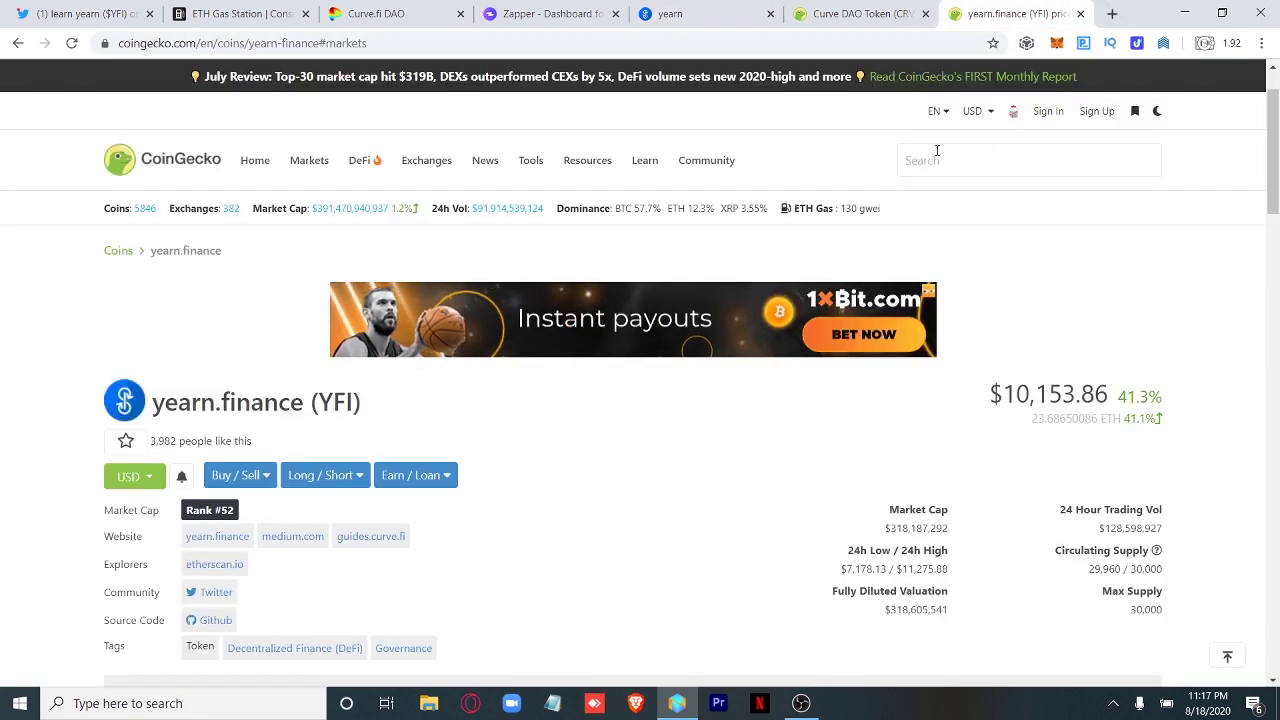
pyautogui.click(723, 8)
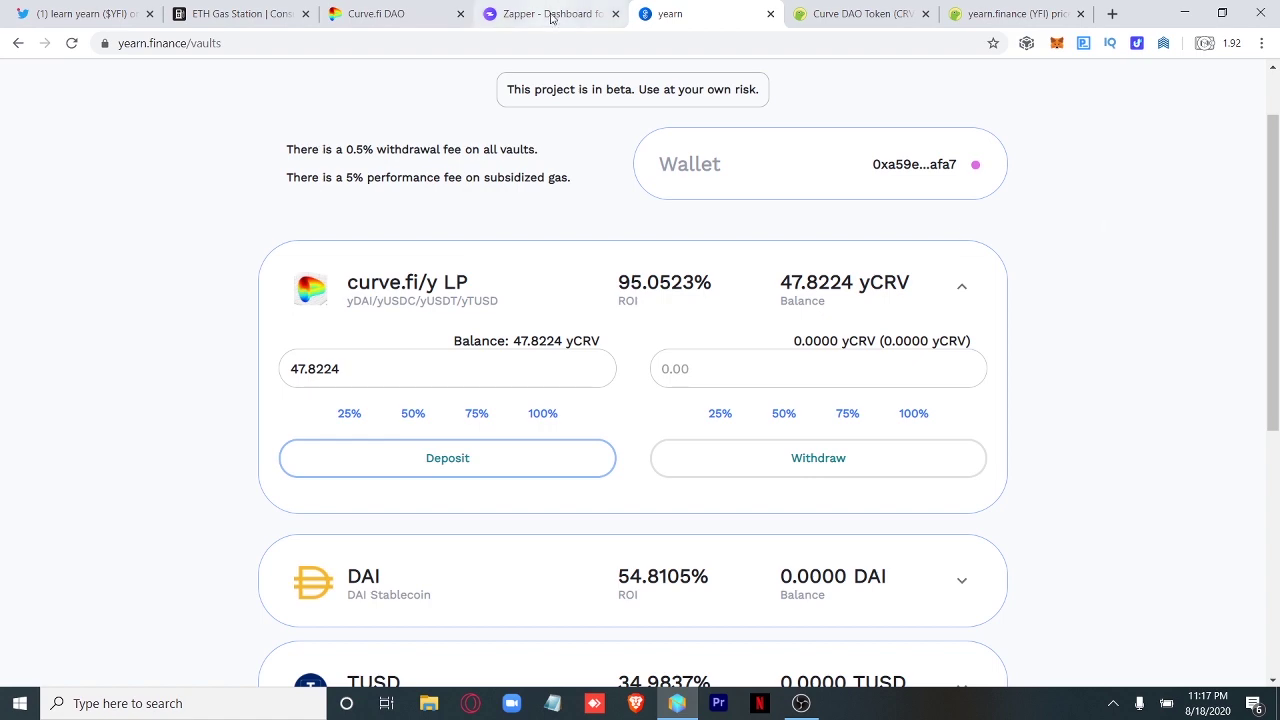
pyautogui.scroll(-2, 1051, 323)
pyautogui.scroll(3, 1085, 371)
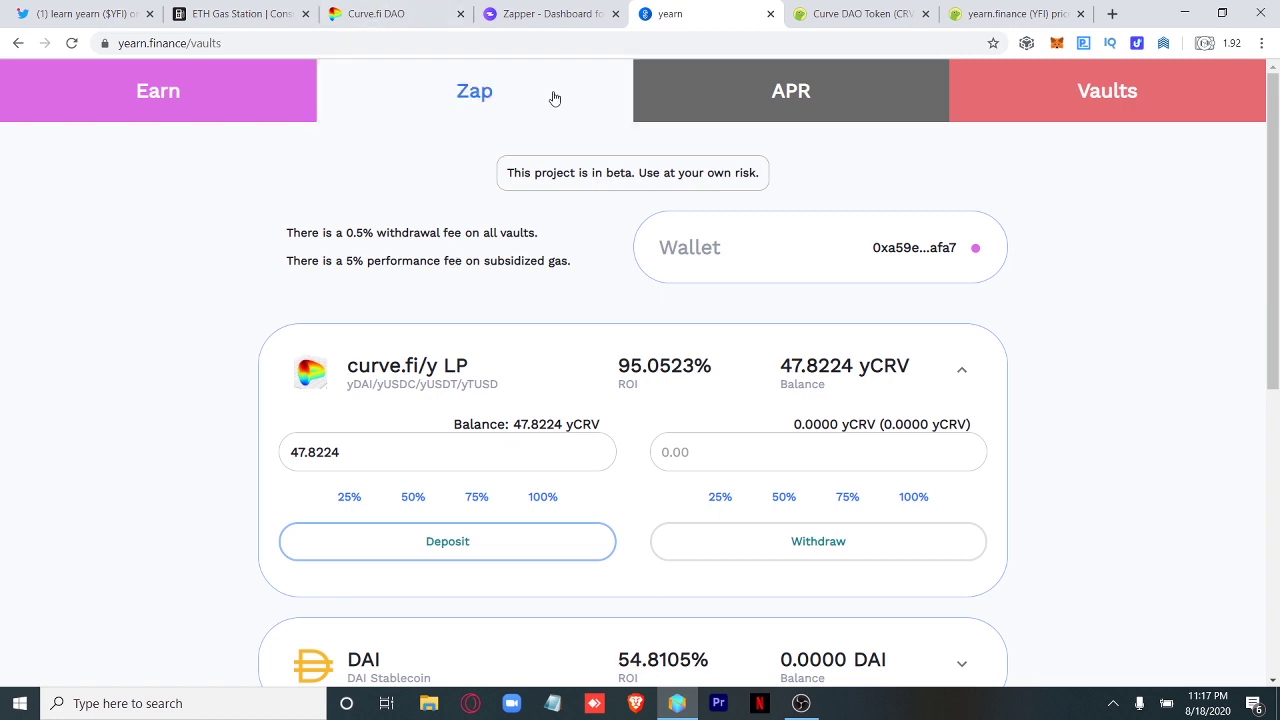
# Step: On Zapper, open the add-liquidity form for the Y Curve Vault and try DAI and ETH as the funding token
pyautogui.click(548, 8)
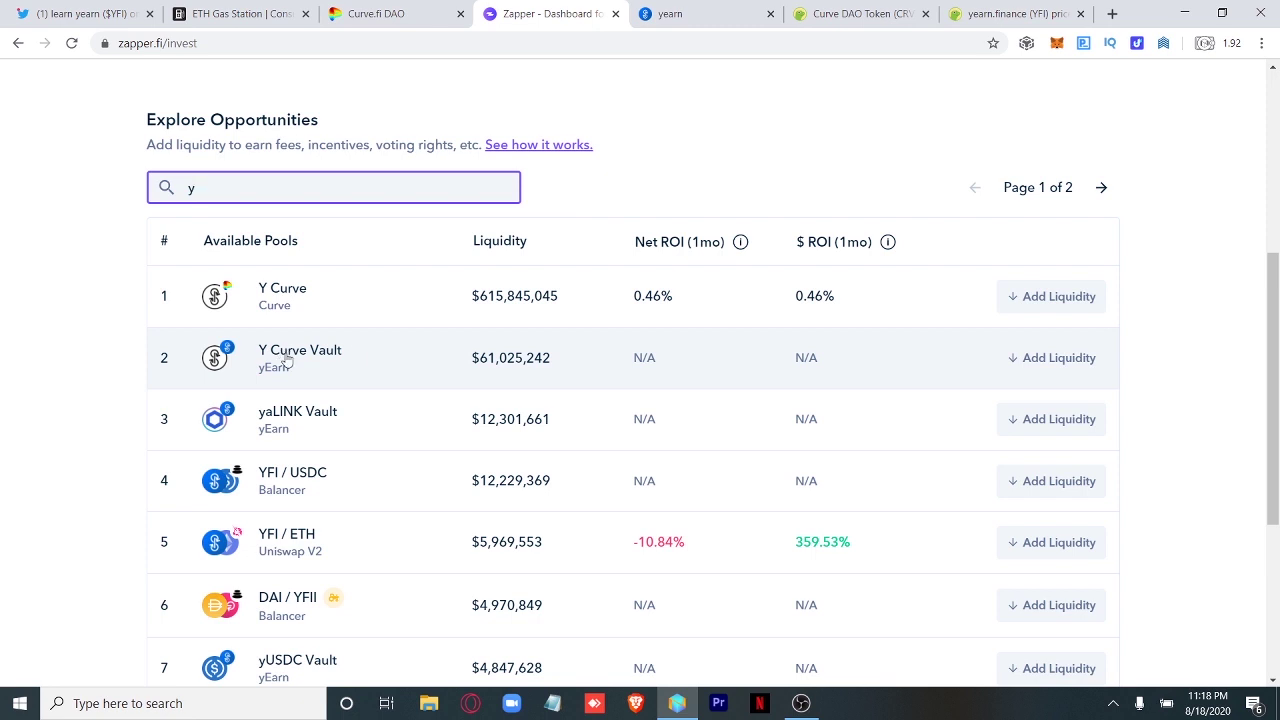
pyautogui.click(1022, 360)
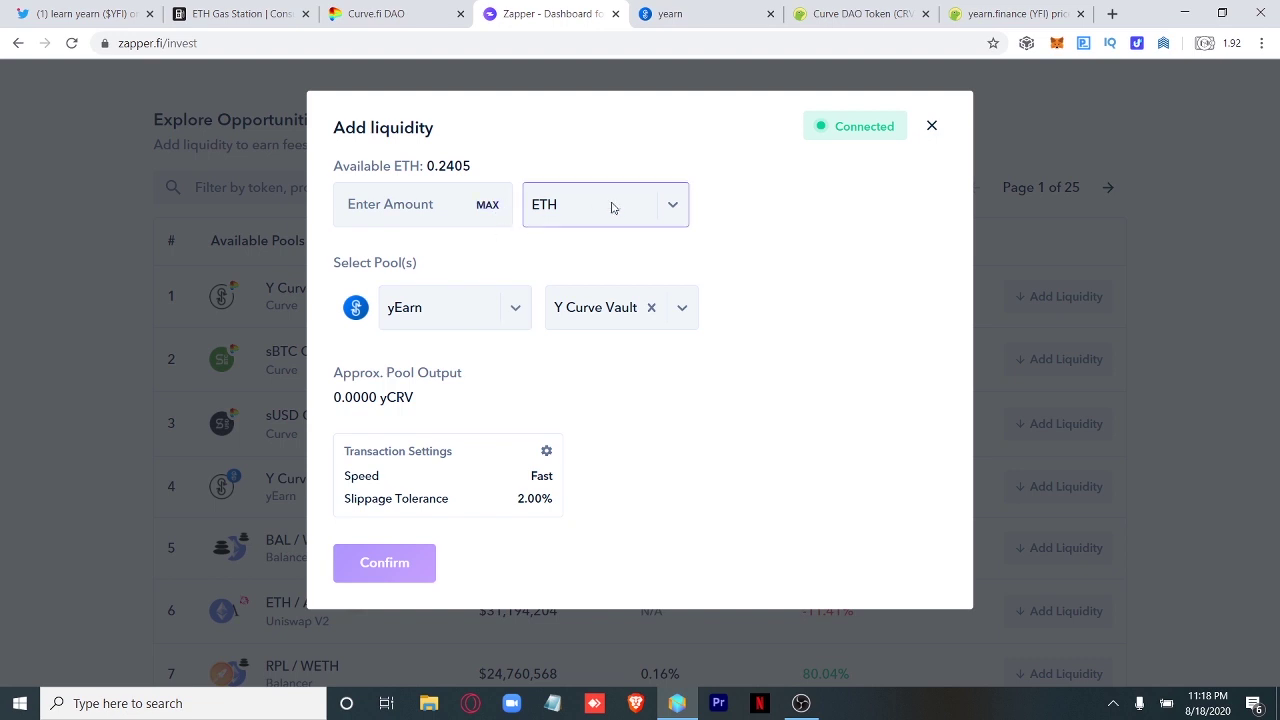
pyautogui.click(674, 209)
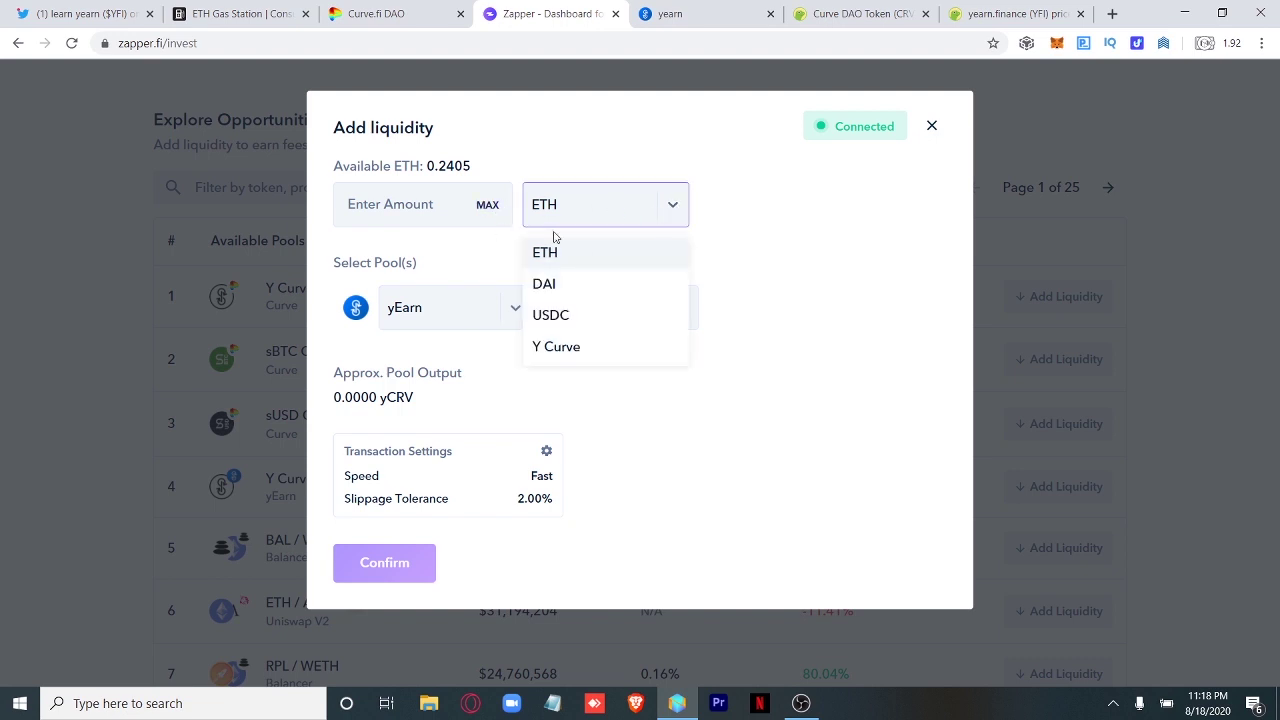
pyautogui.click(575, 292)
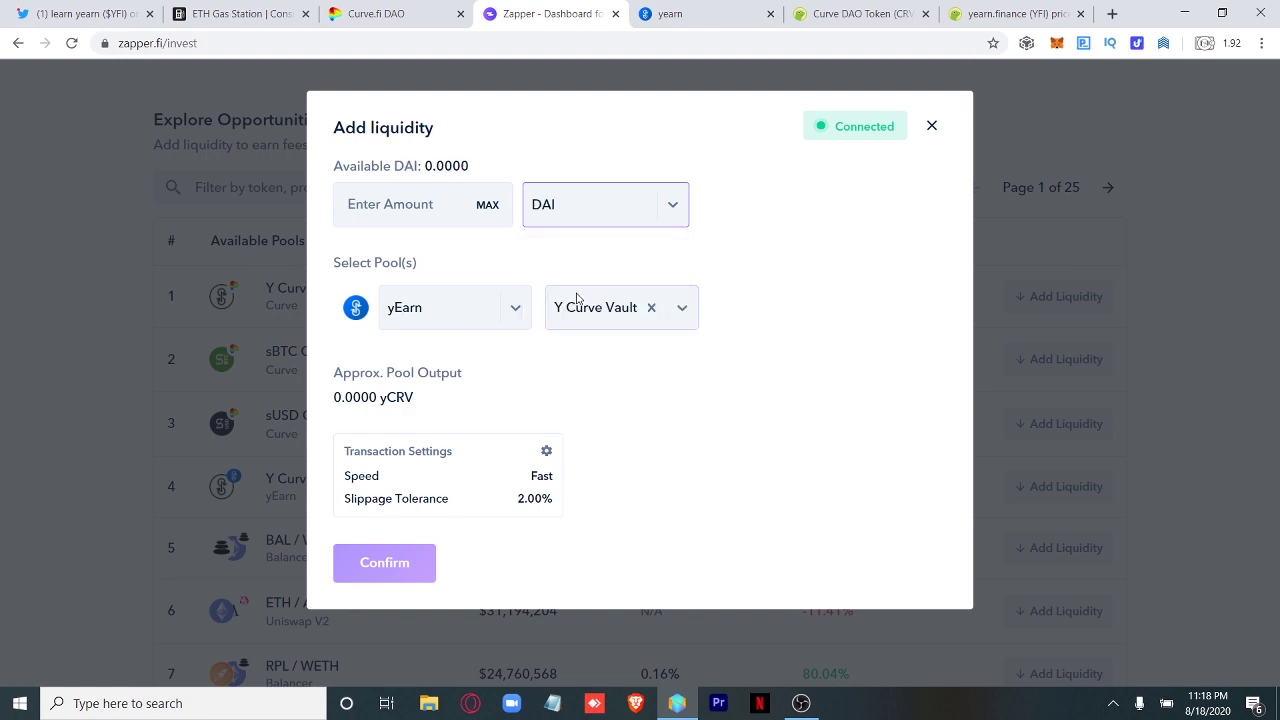
pyautogui.click(606, 206)
pyautogui.click(597, 262)
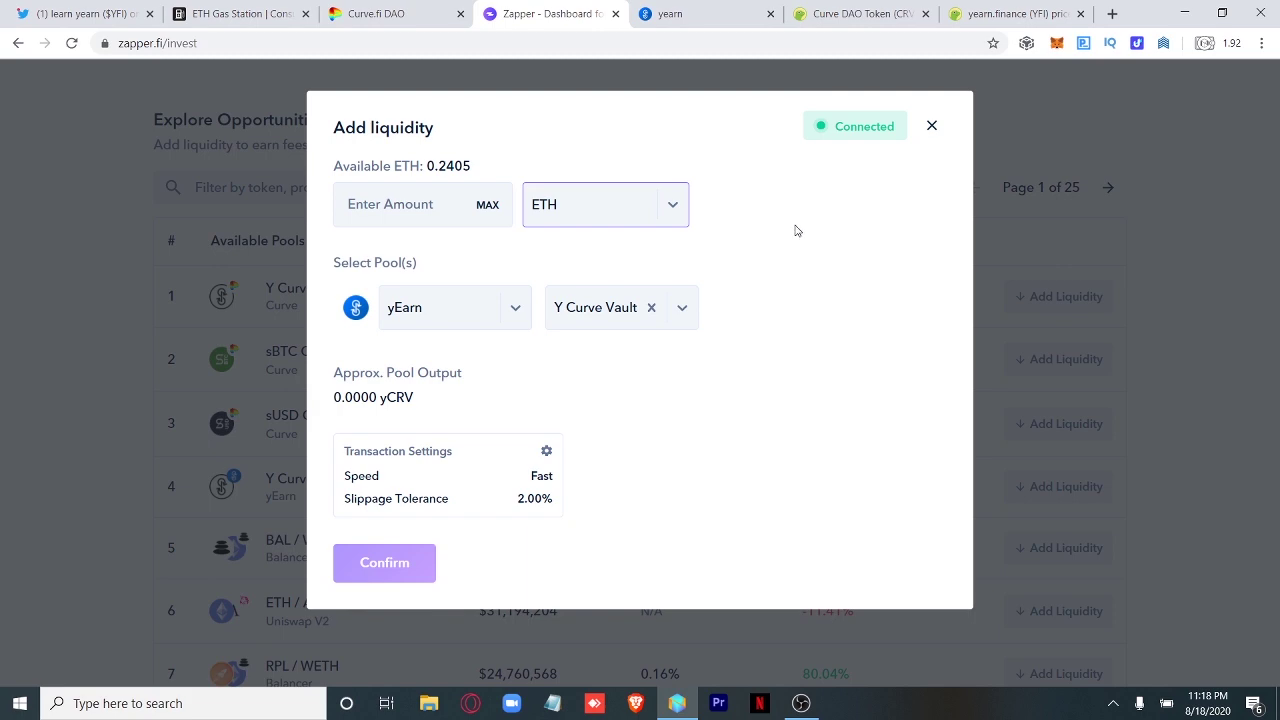
# Step: Glance at the yearn vaults page and return to Zapper to review its available pools and current investments
pyautogui.click(718, 6)
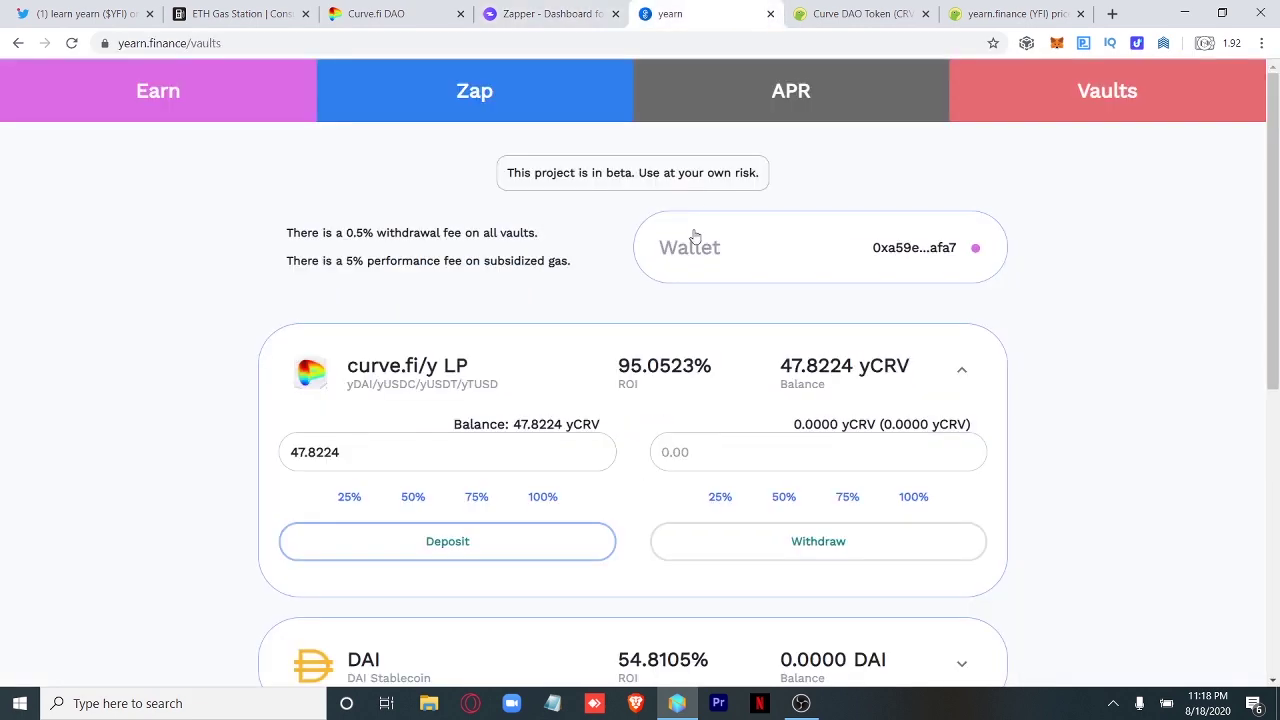
pyautogui.click(565, 10)
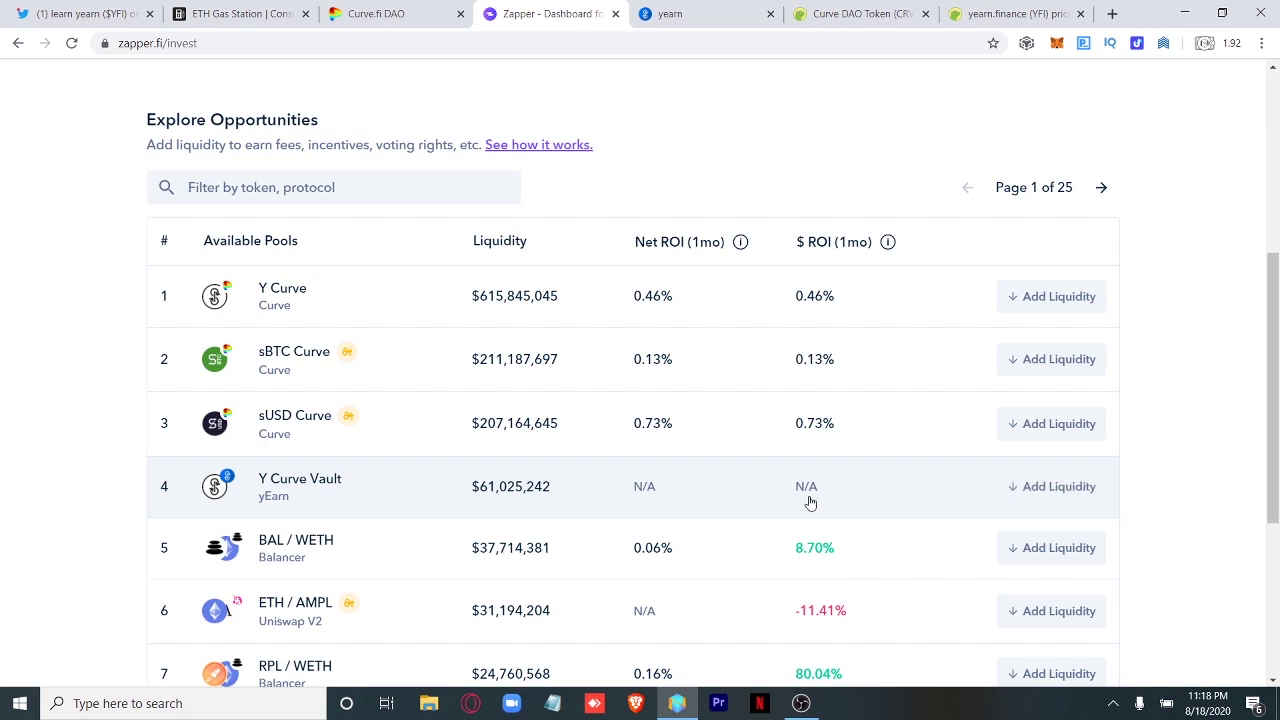
pyautogui.scroll(4, 810, 503)
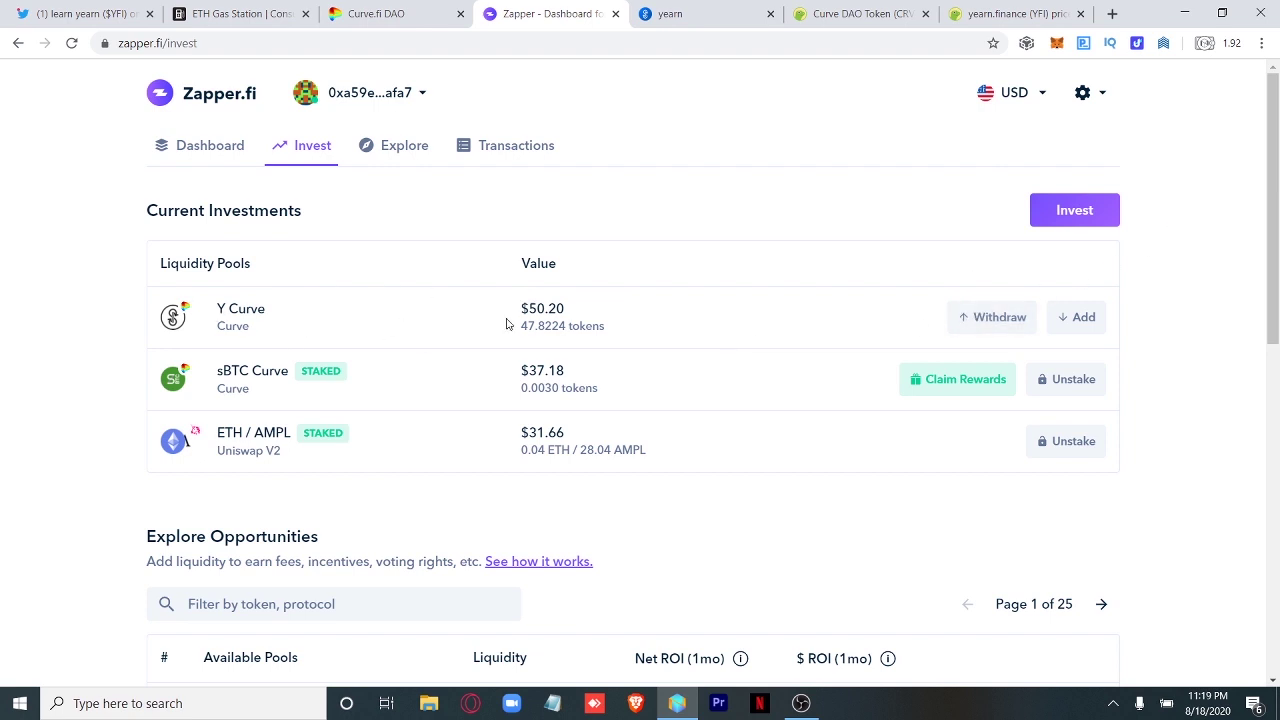
# Step: Preview withdrawing the maximum 47.822418 Y pooled tokens as ETH, view the other output tokens, and close the form without confirming
pyautogui.click(975, 318)
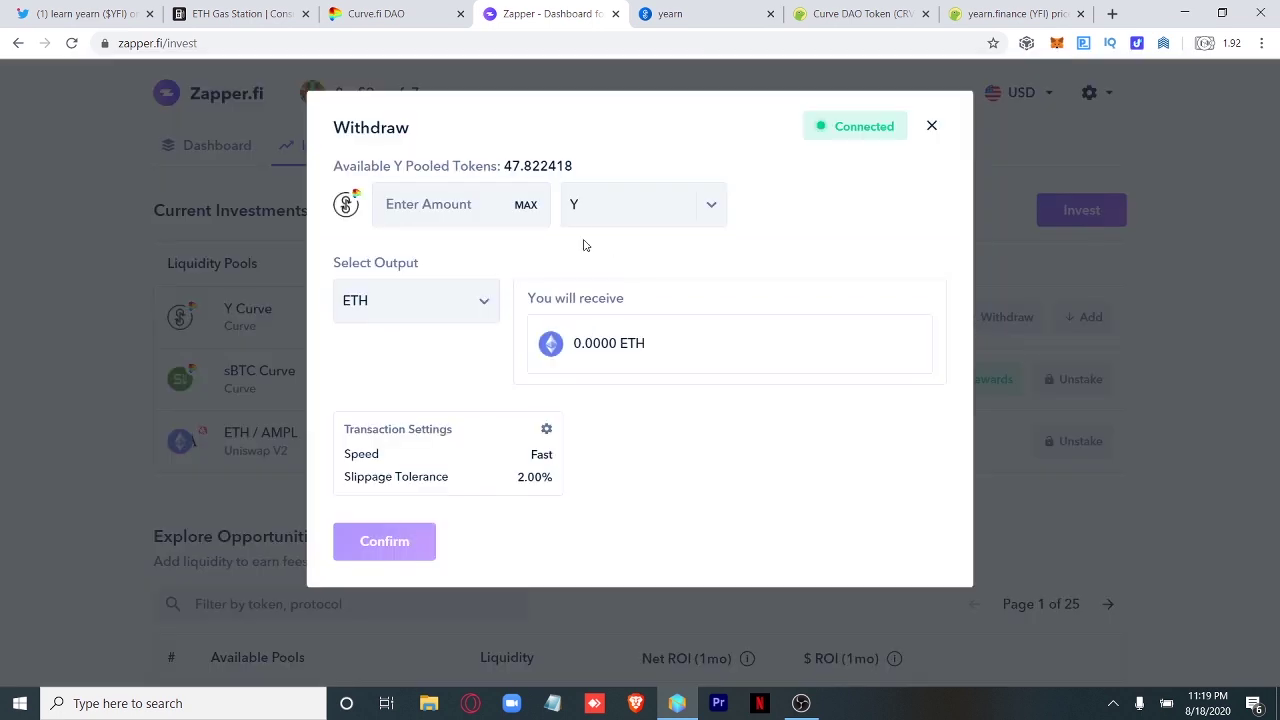
pyautogui.click(712, 208)
pyautogui.click(894, 237)
pyautogui.click(525, 205)
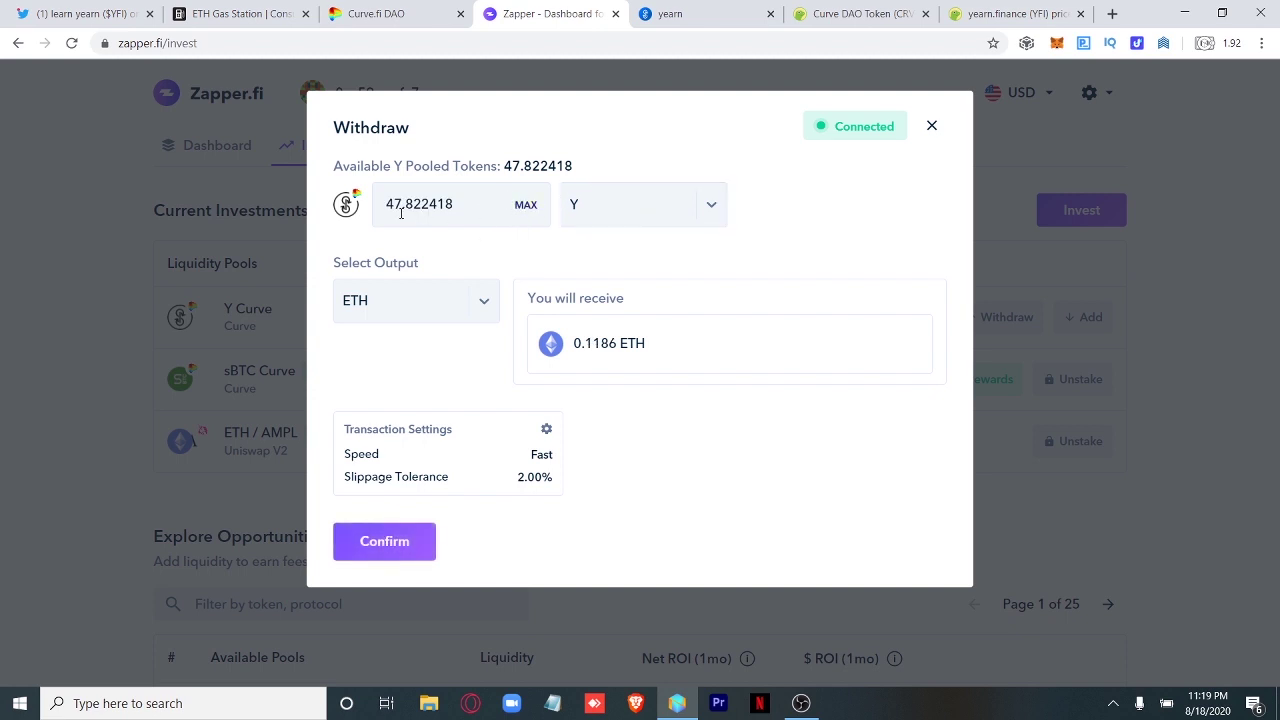
pyautogui.click(478, 313)
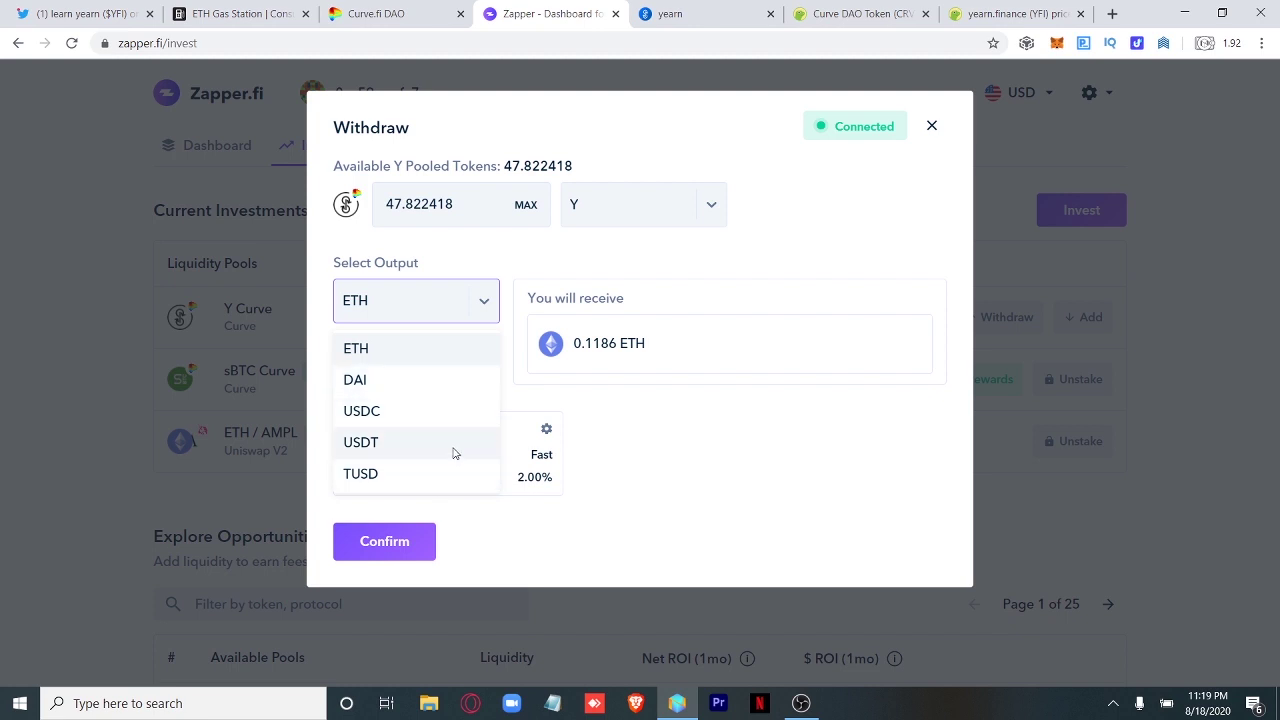
pyautogui.click(419, 320)
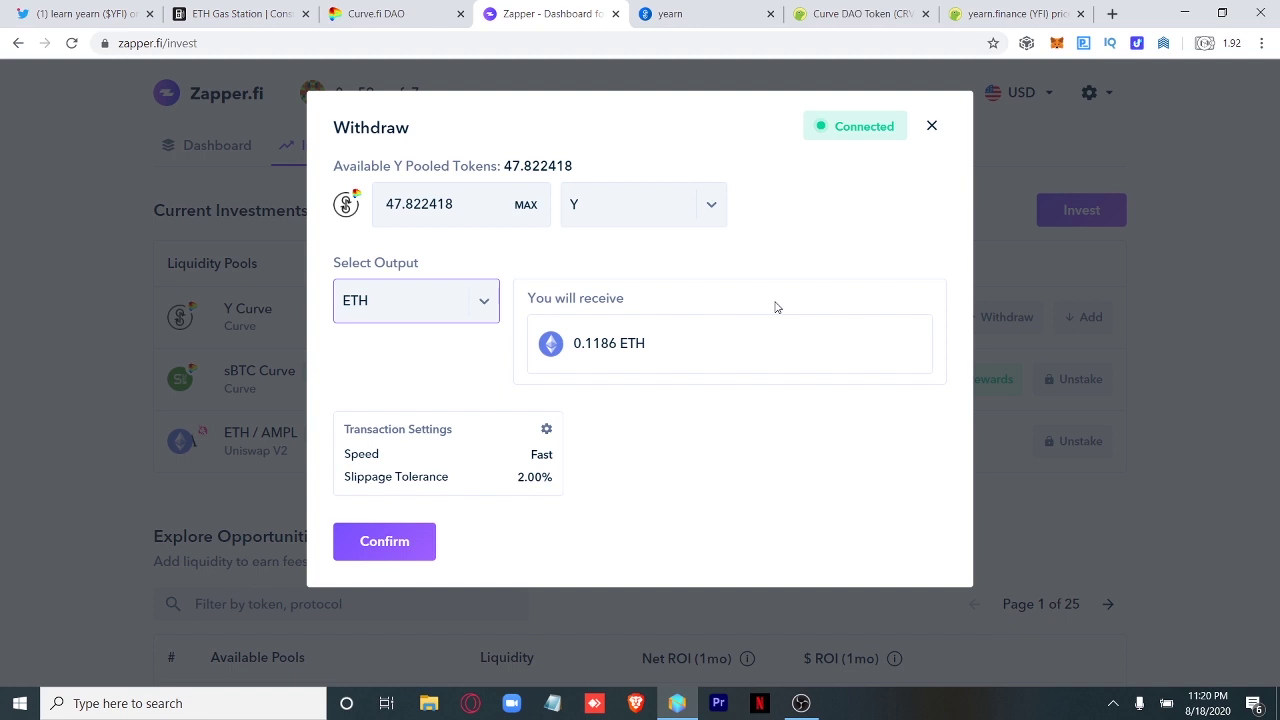
pyautogui.click(943, 131)
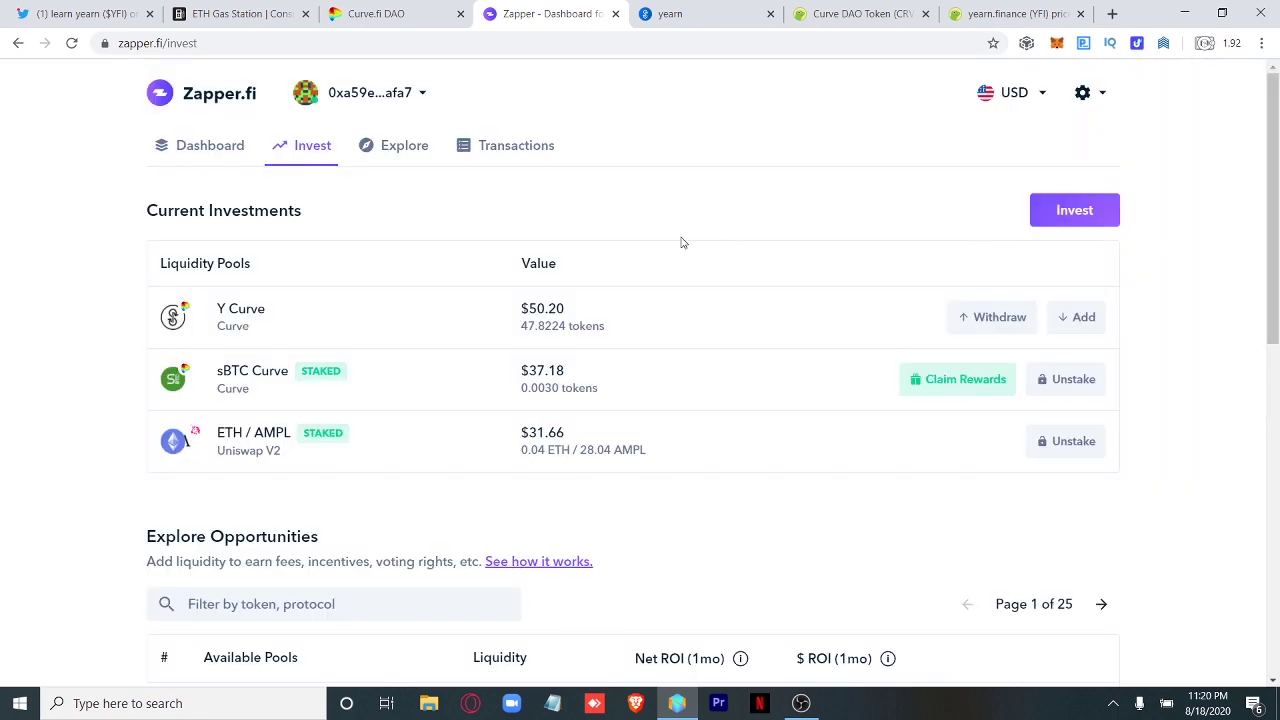
# Step: Switch from Zapper's investments to Curve DAO and examine the y Liquidity gauge's CRV APY among the other gauges
pyautogui.scroll(-2, 680, 260)
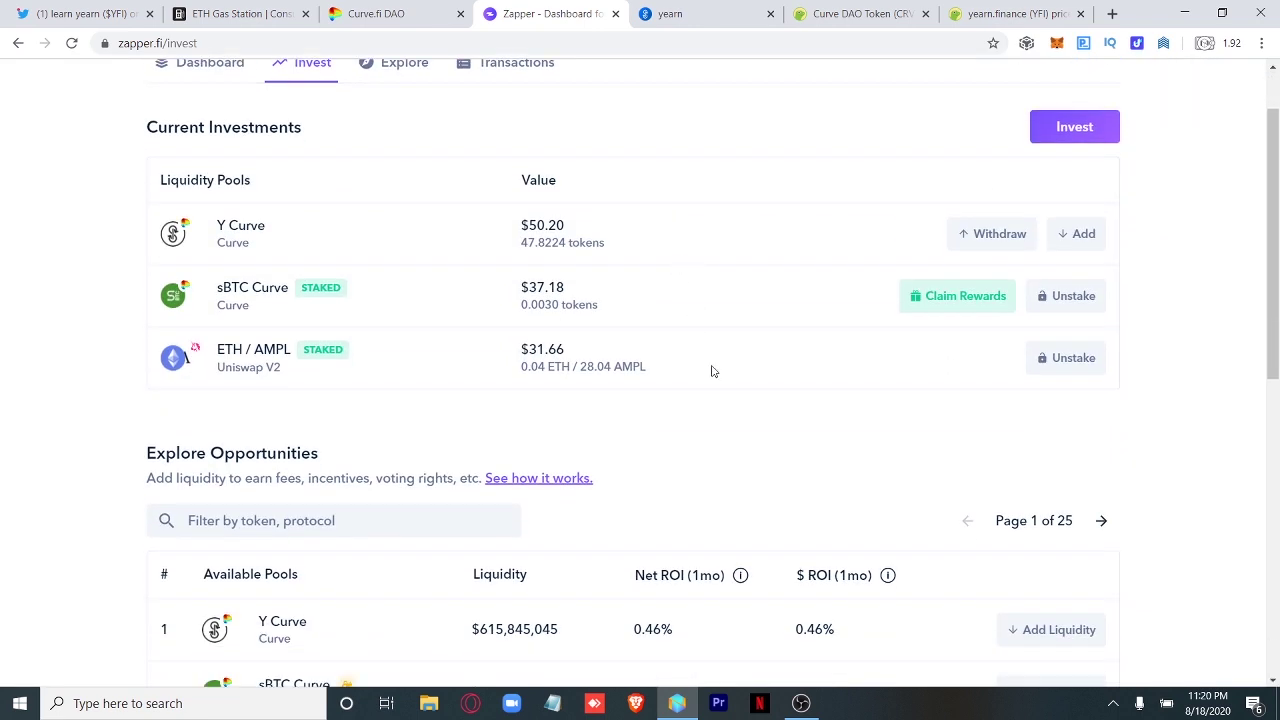
pyautogui.click(398, 10)
pyautogui.scroll(2, 580, 257)
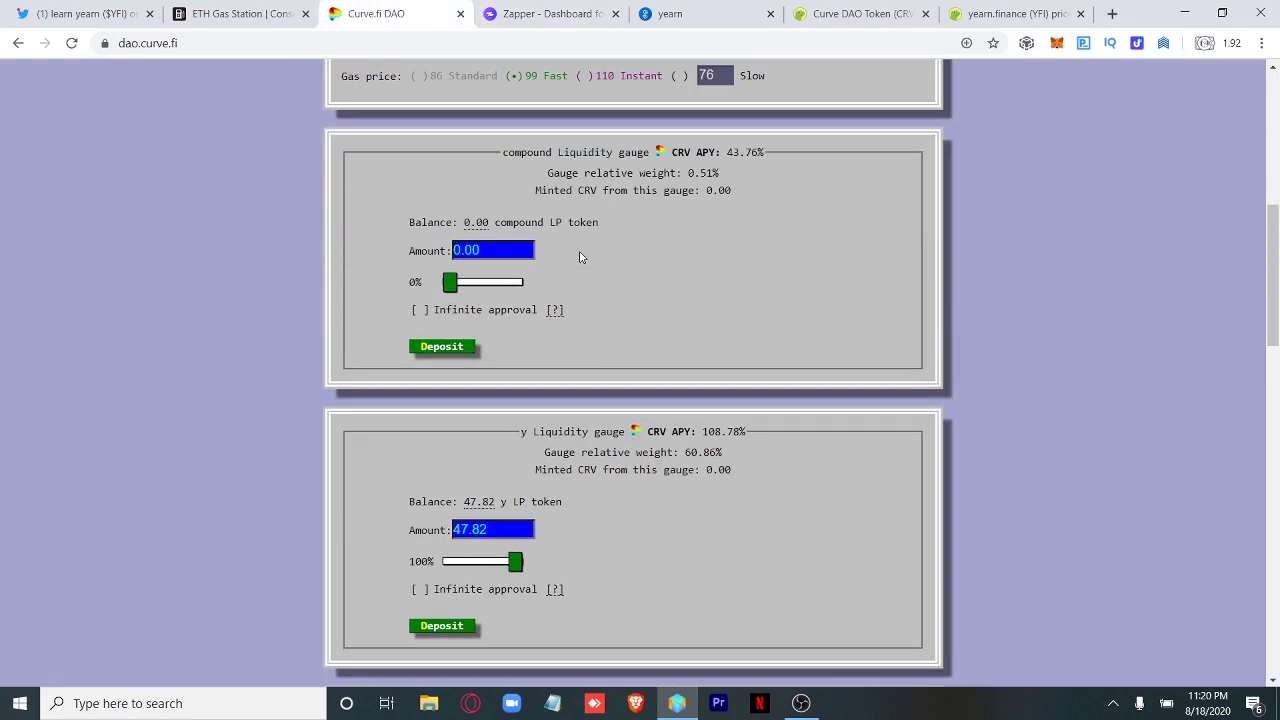
pyautogui.scroll(-2, 585, 300)
pyautogui.scroll(4, 600, 330)
pyautogui.scroll(-2, 613, 284)
pyautogui.moveTo(521, 432); pyautogui.dragTo(777, 443)
pyautogui.click(777, 443)
pyautogui.scroll(6, 249, 240)
# Step: Open Curve's home page, revisit the yearn vaults to collapse the curve.fi/y LP vault, and return to Curve
pyautogui.click(286, 72)
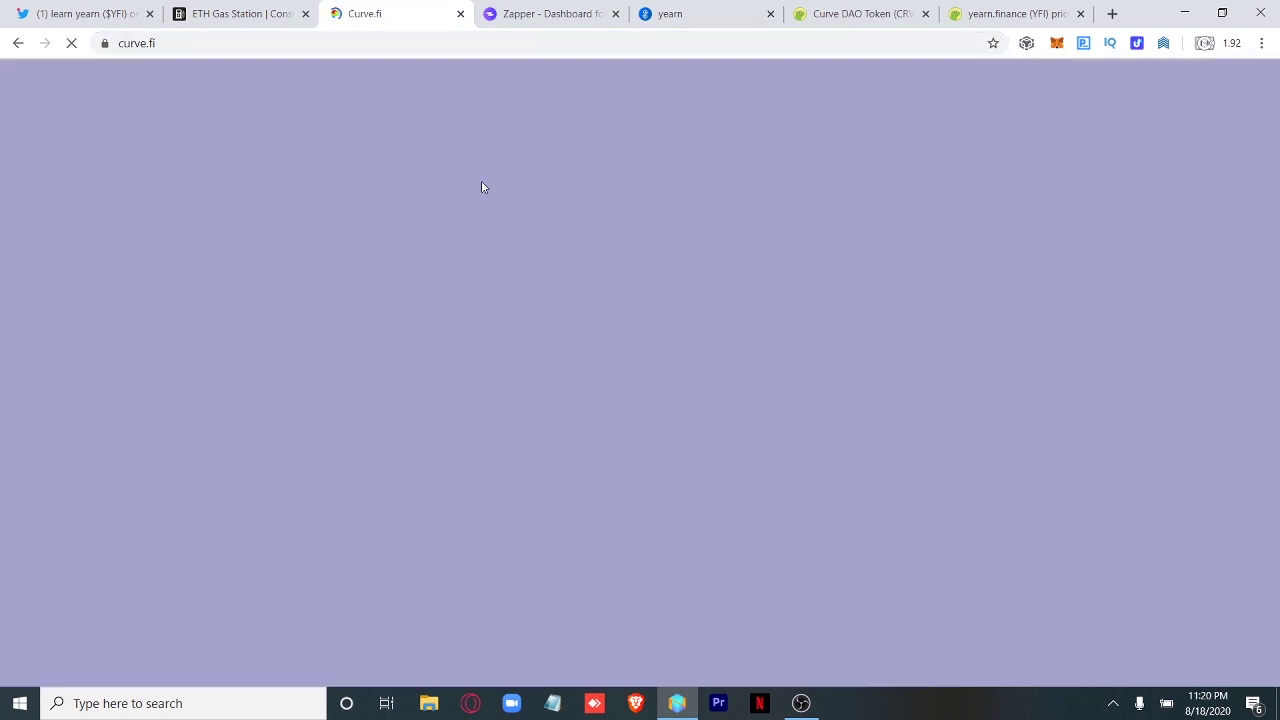
pyautogui.click(711, 10)
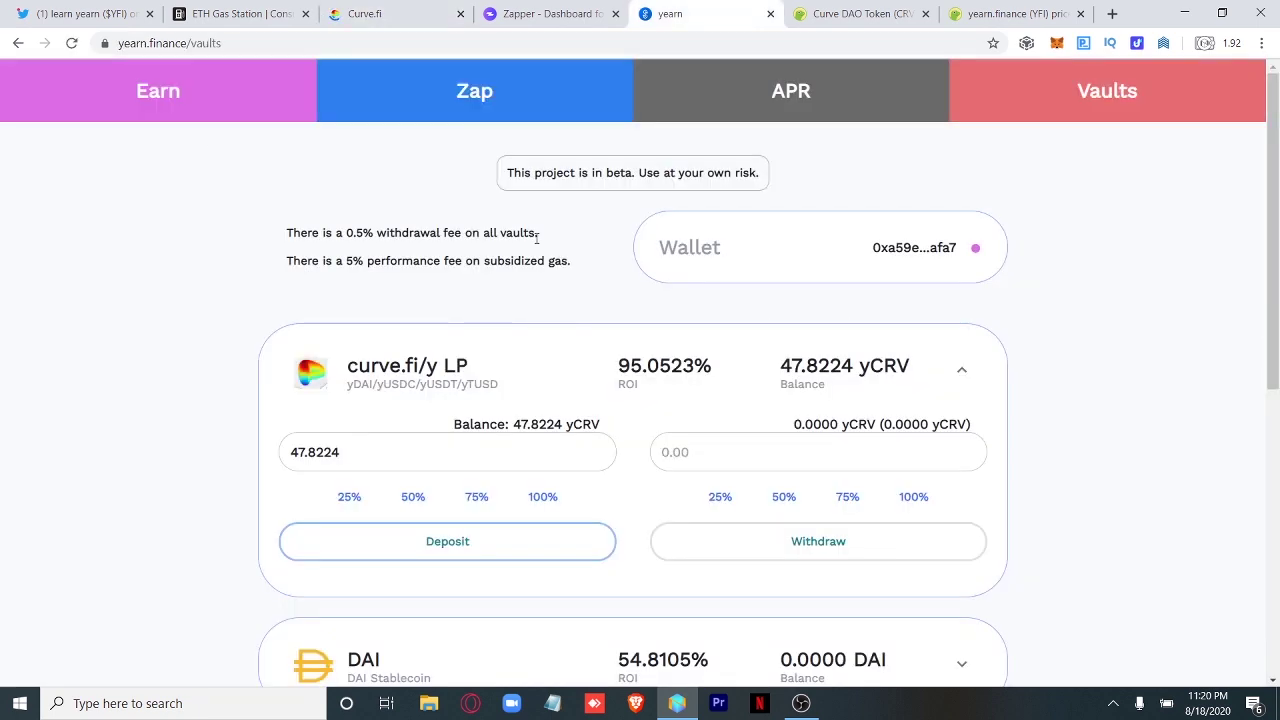
pyautogui.scroll(-2, 1008, 320)
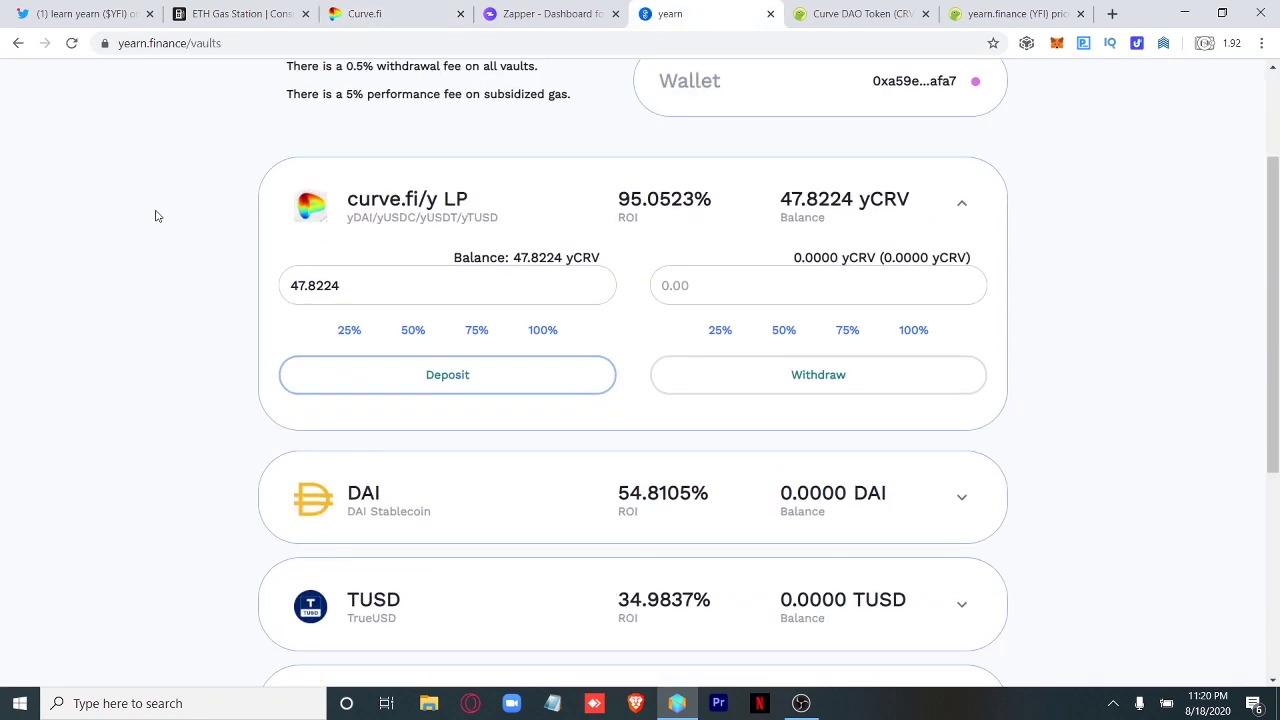
pyautogui.click(566, 226)
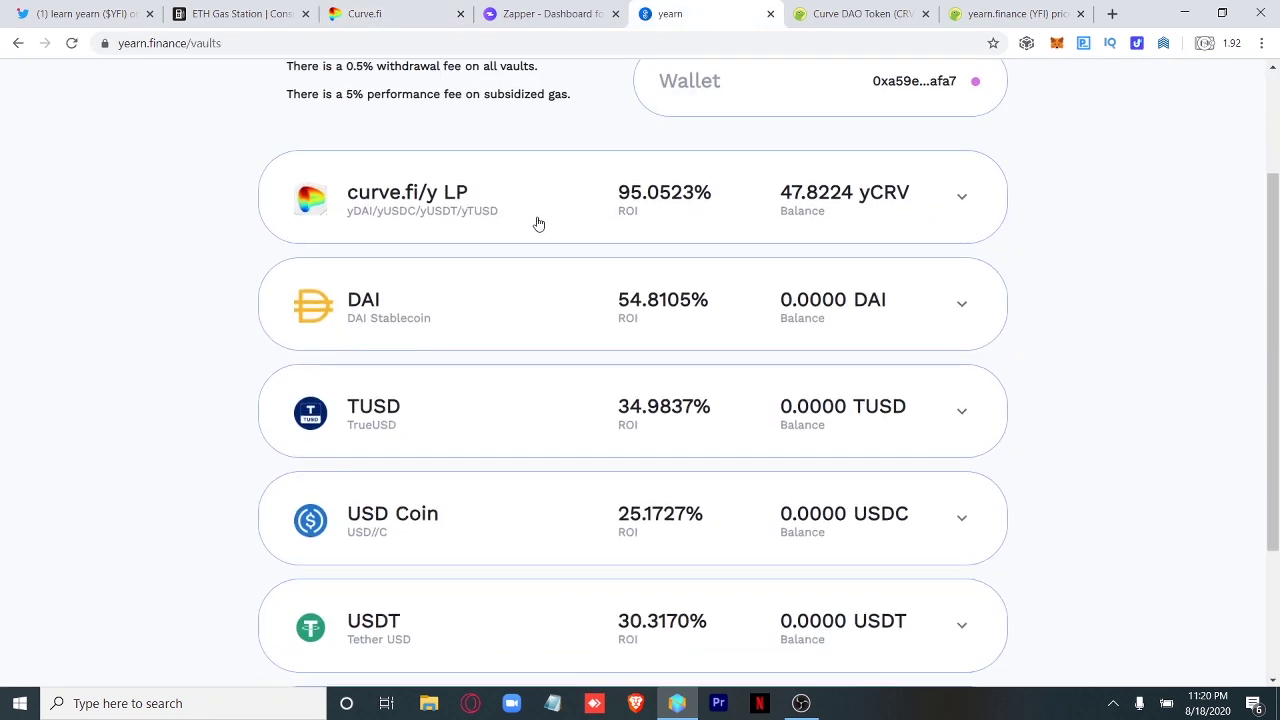
pyautogui.click(358, 13)
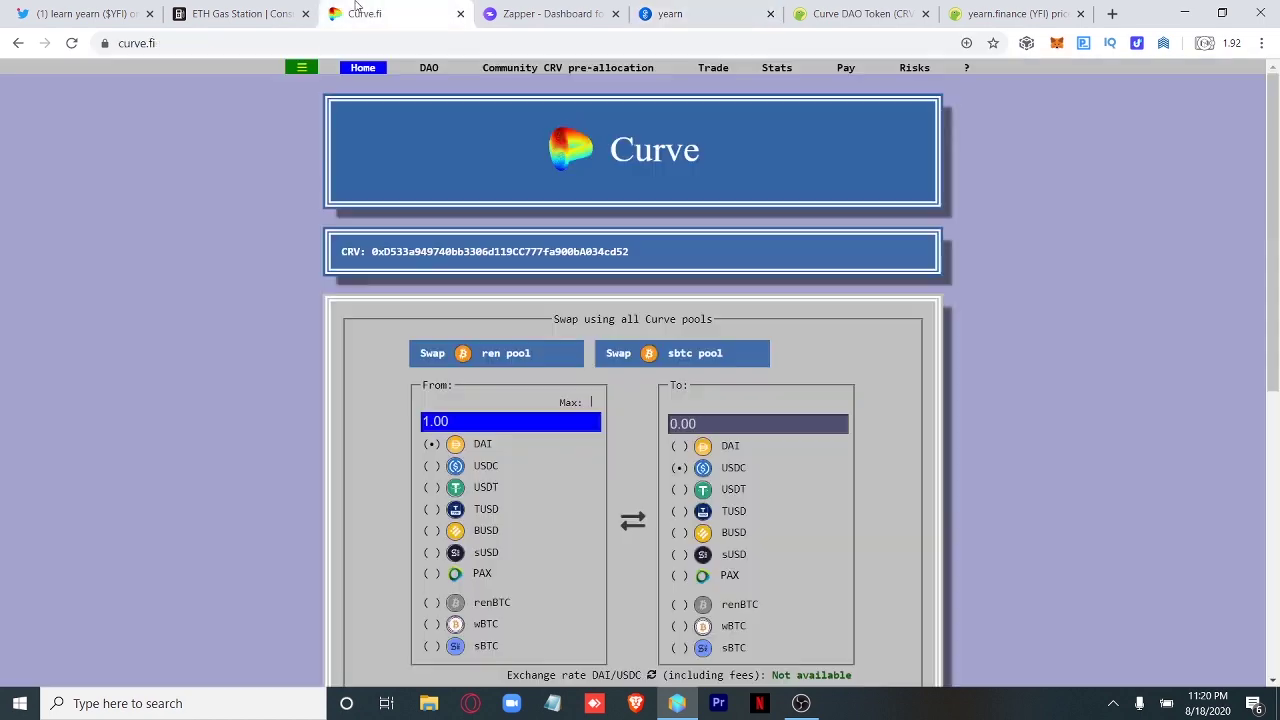
# Step: View the pool list on Curve's home page and switch to yearn to review the vaults' ROI and fees
pyautogui.scroll(-6, 440, 385)
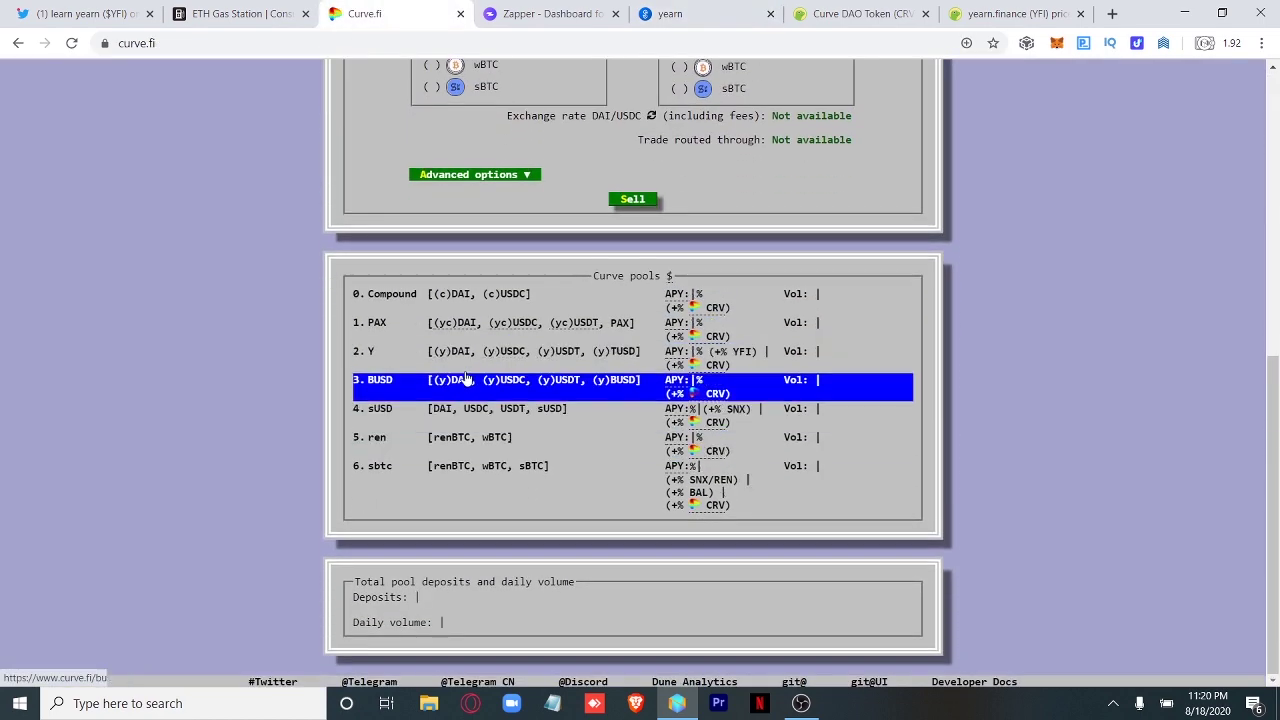
pyautogui.click(710, 8)
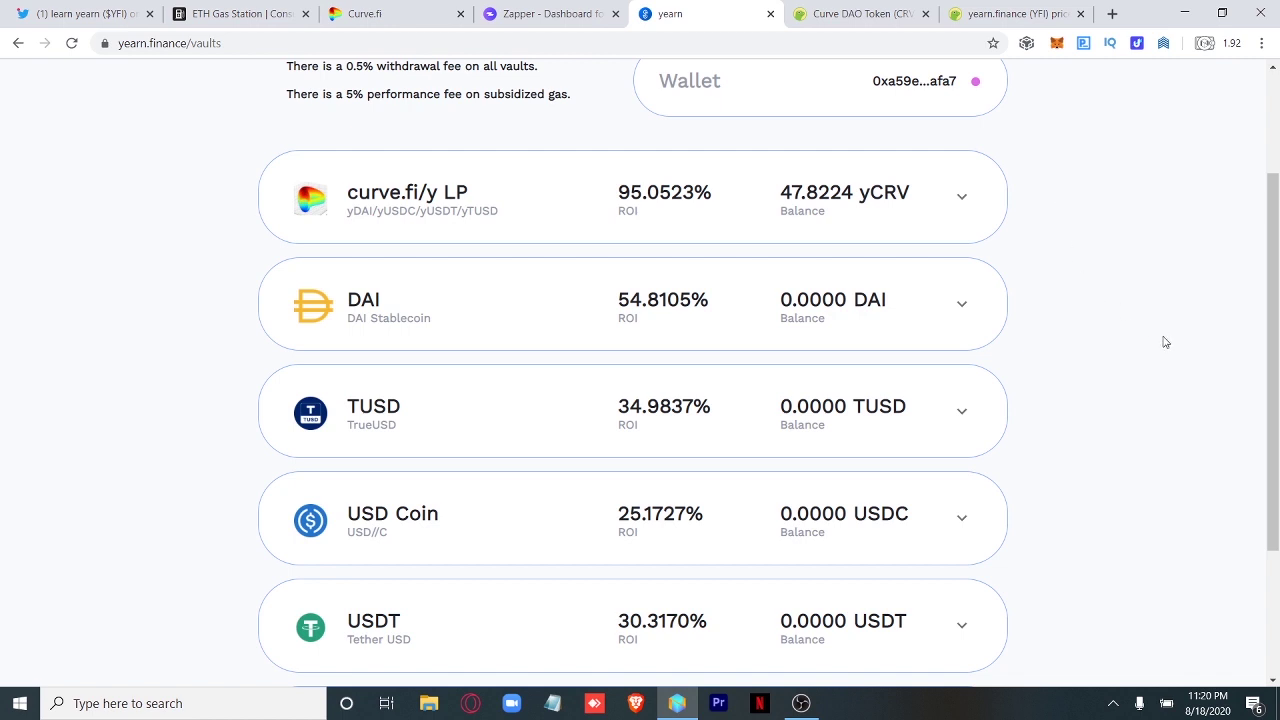
pyautogui.scroll(-1, 1165, 342)
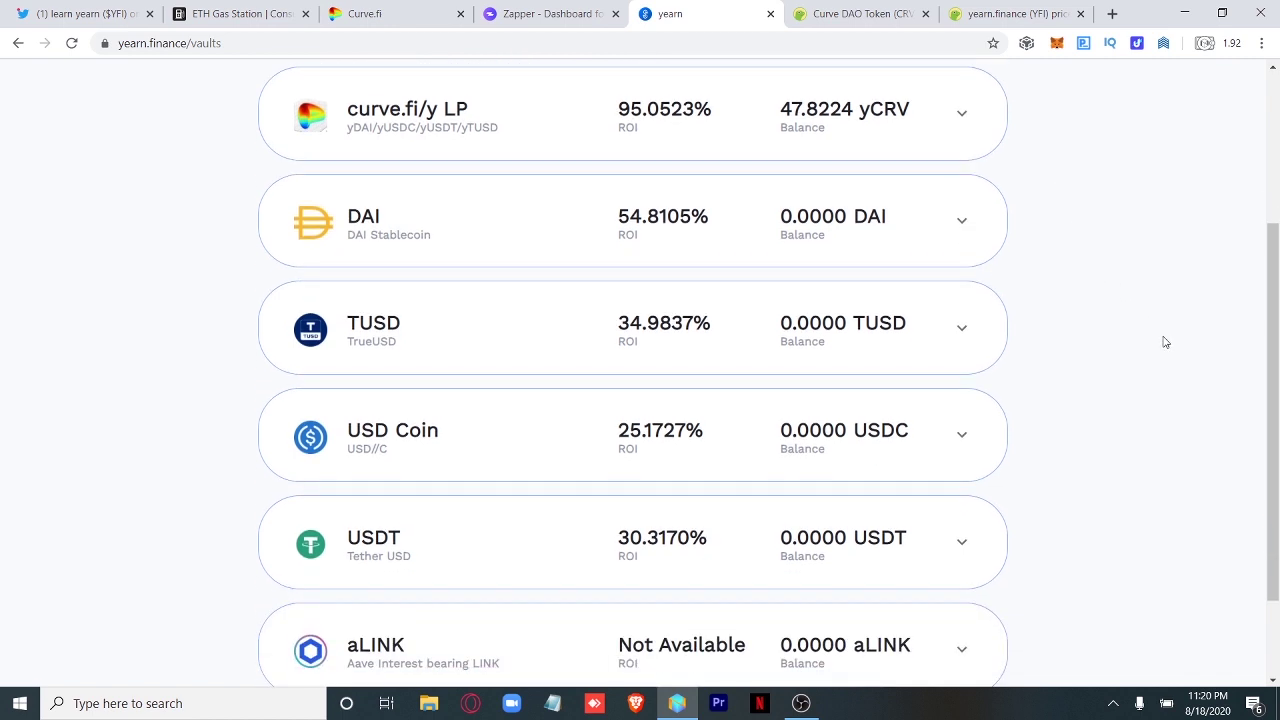
pyautogui.scroll(3, 1165, 342)
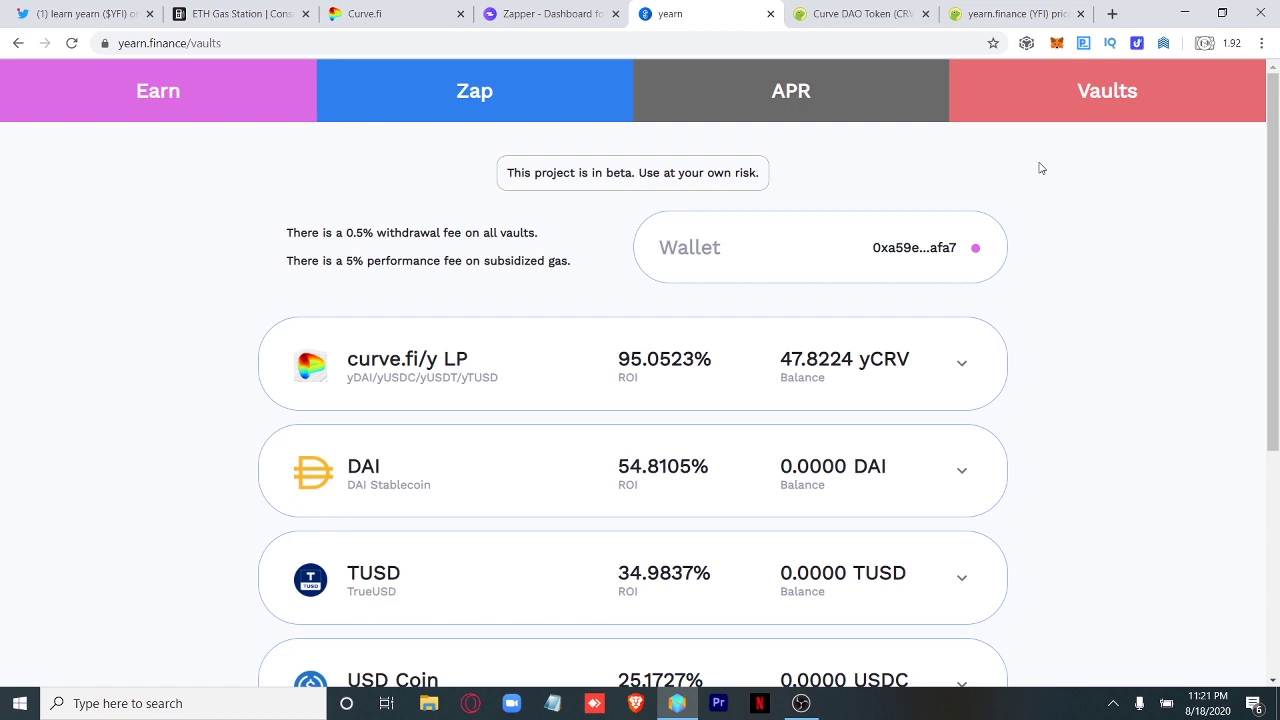
# Step: View and close the Vaults infographic in the learn yearn Twitter thread, and return to Zapper's current investments
pyautogui.click(80, 13)
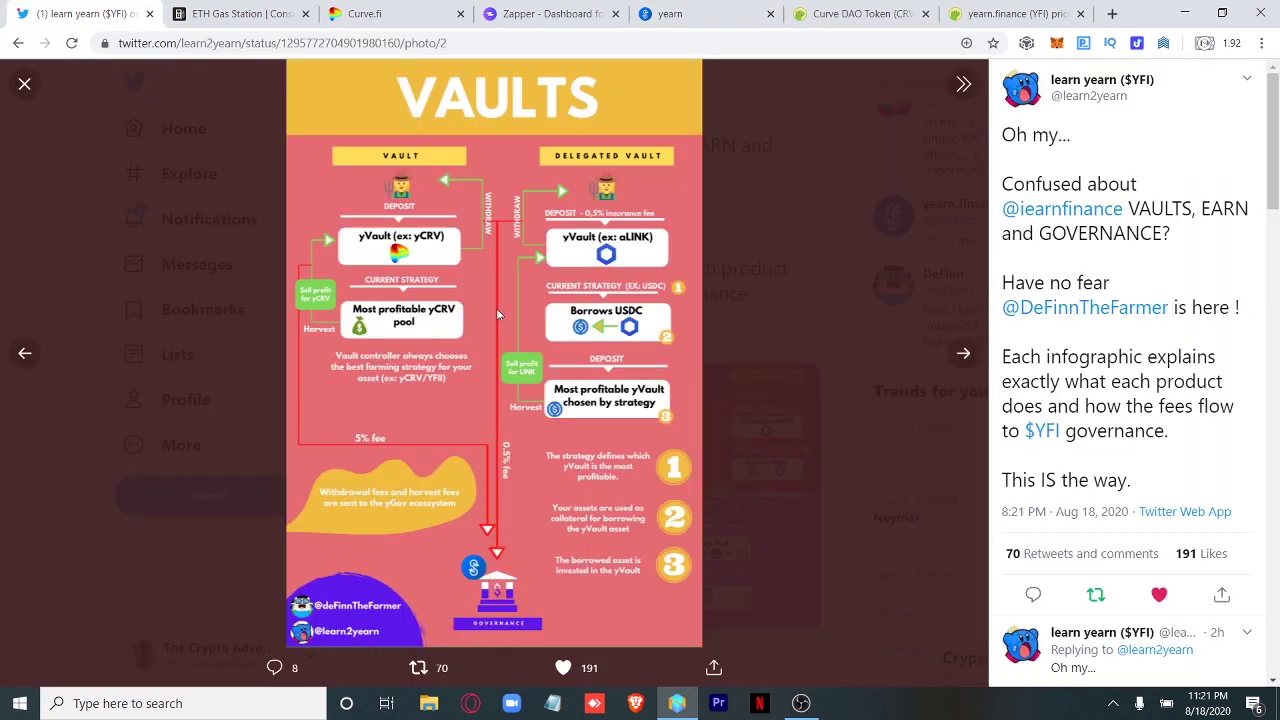
pyautogui.click(25, 88)
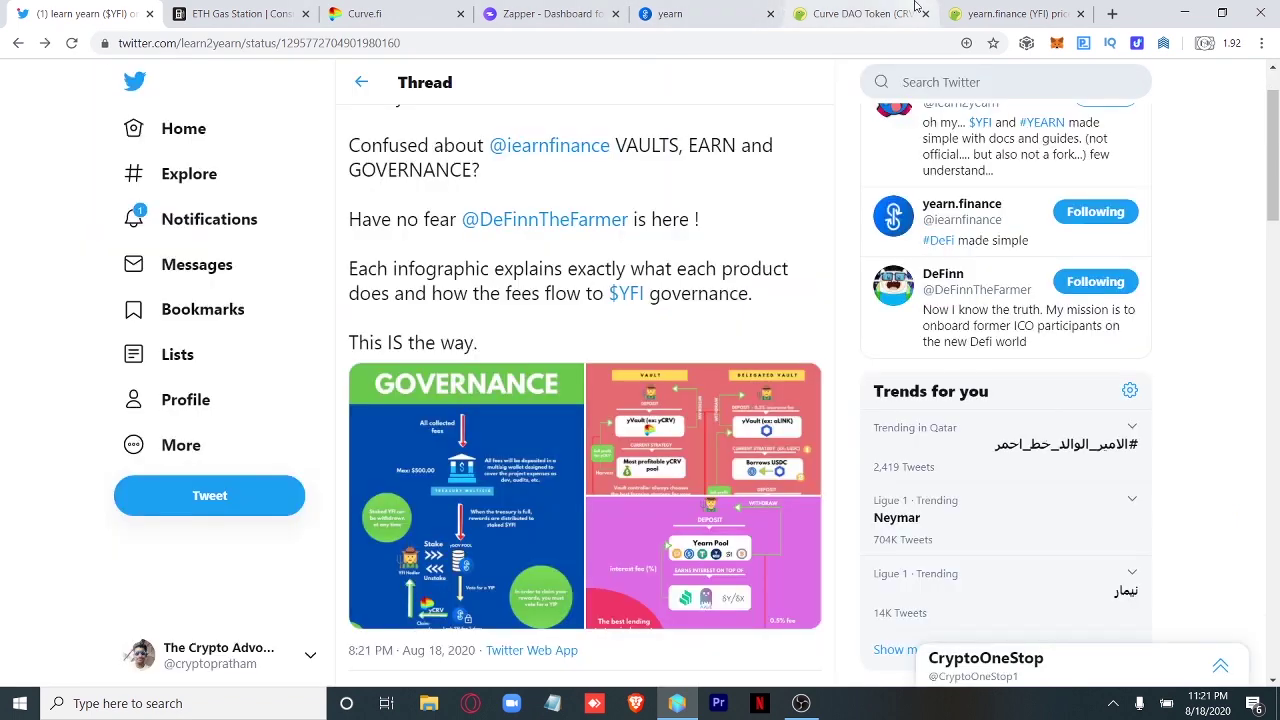
pyautogui.click(566, 10)
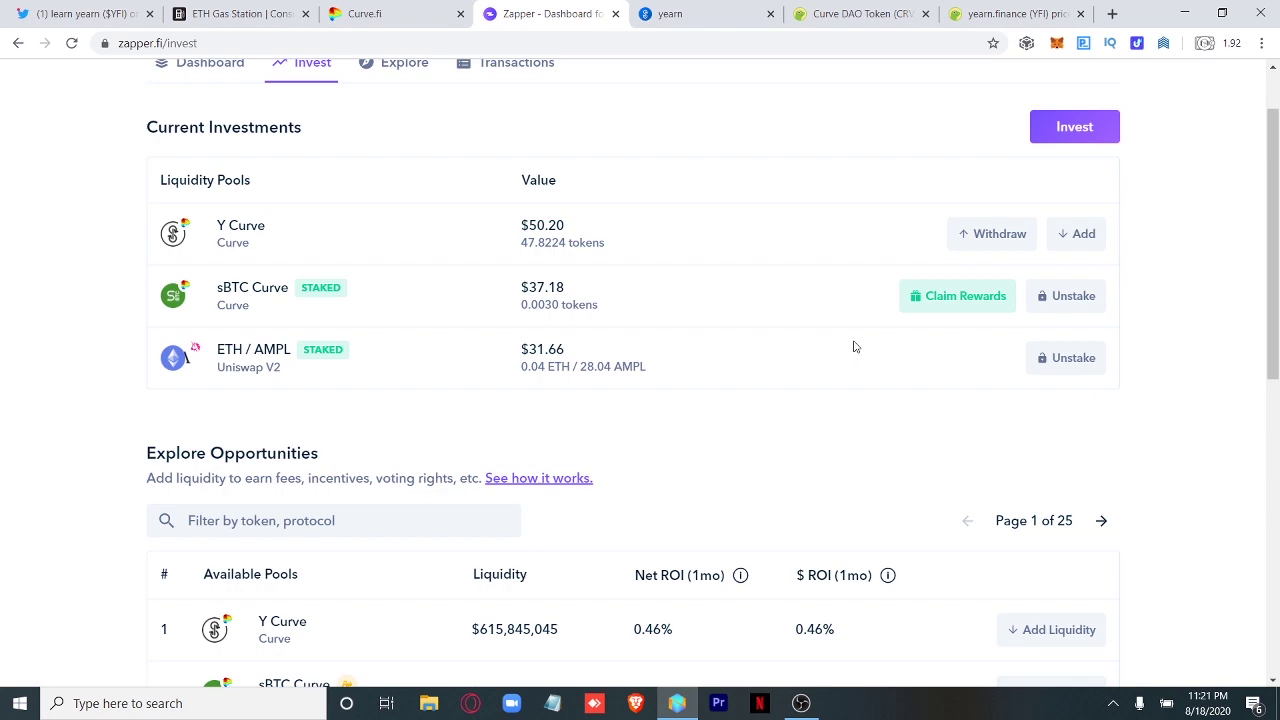
# Step: Switch to Curve and examine the base APY, CRV rewards and volume of each Curve pool
pyautogui.click(395, 13)
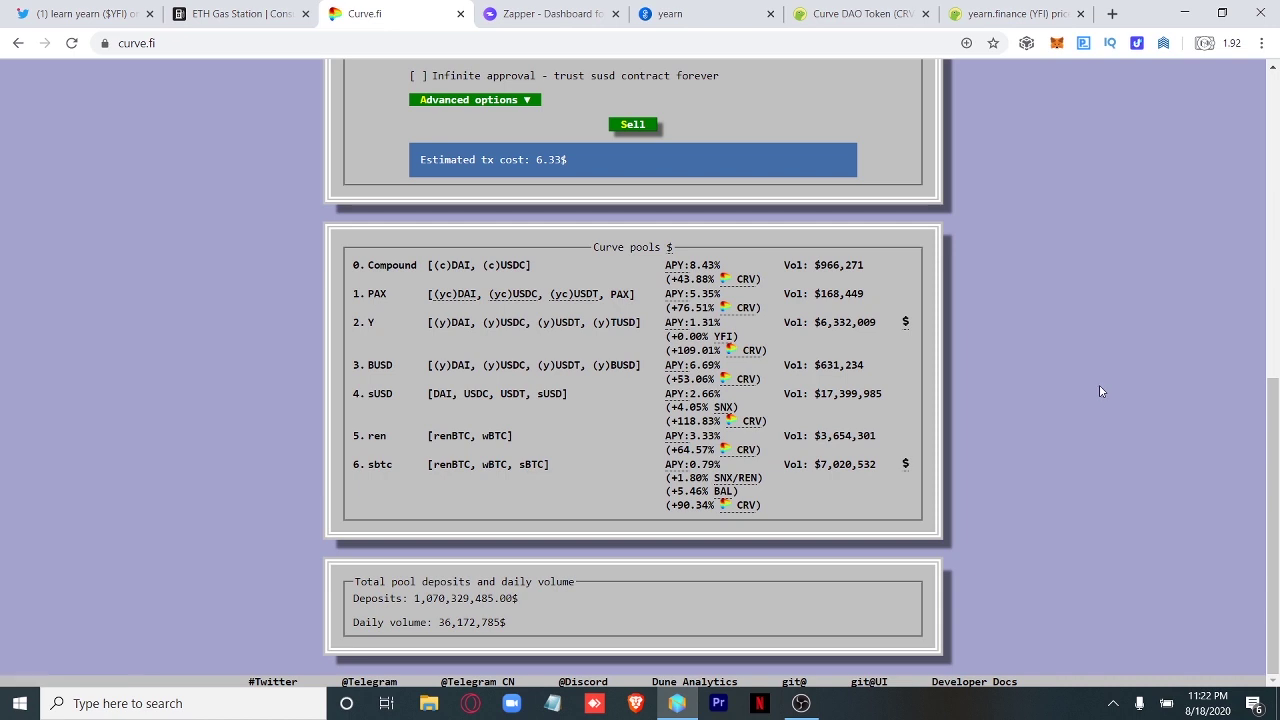
pyautogui.scroll(6, 1112, 470)
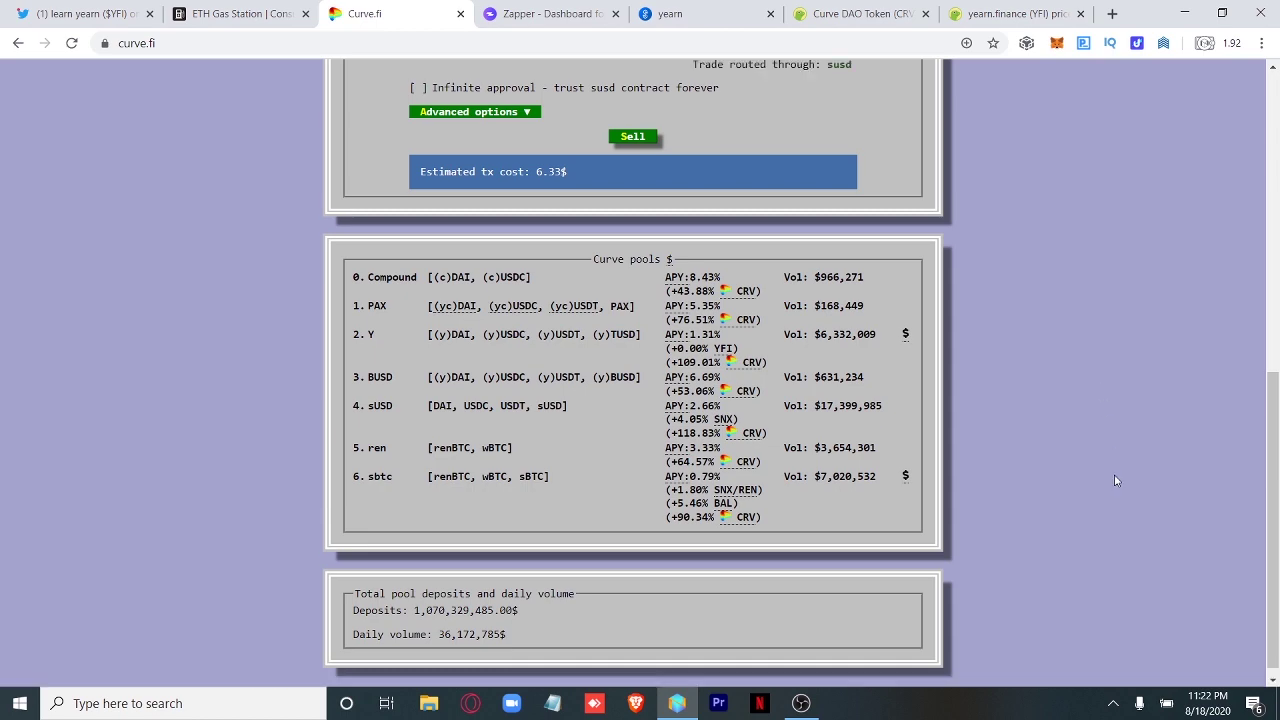
pyautogui.scroll(-5, 1114, 480)
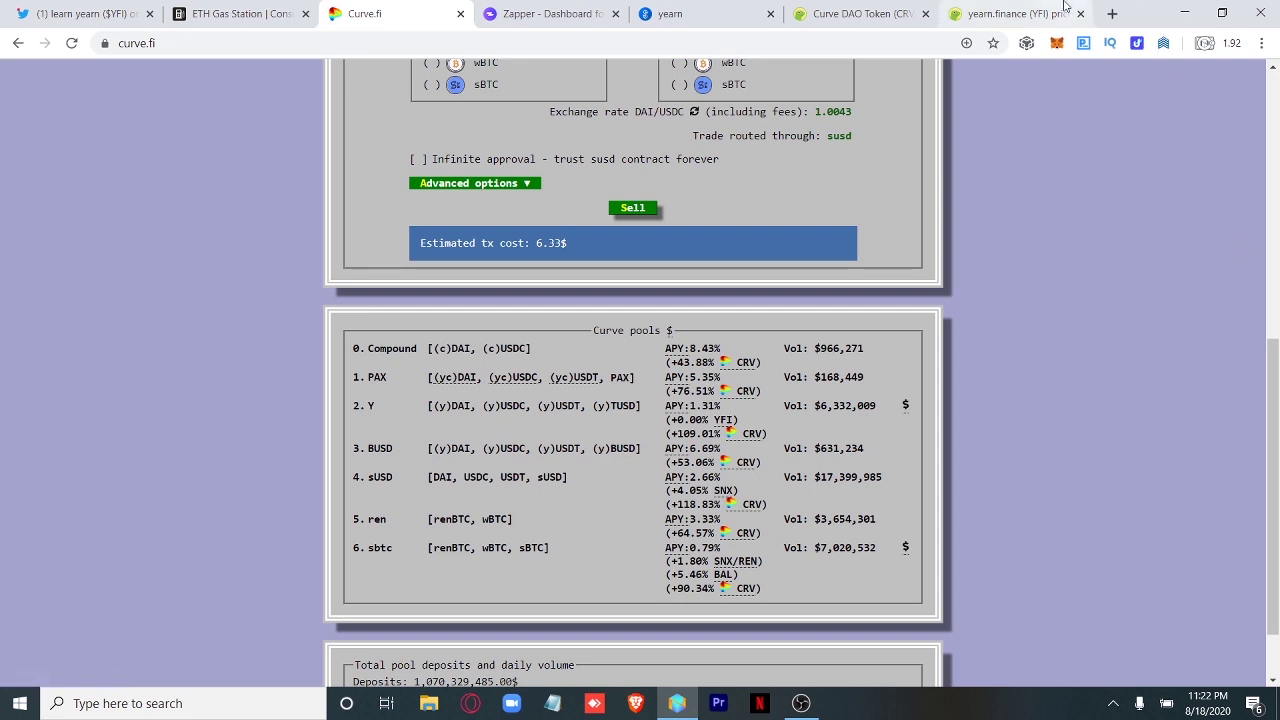
# Step: Compare Zapper's current investments with Curve and the yearn vaults, ending back on Zapper
pyautogui.click(610, 9)
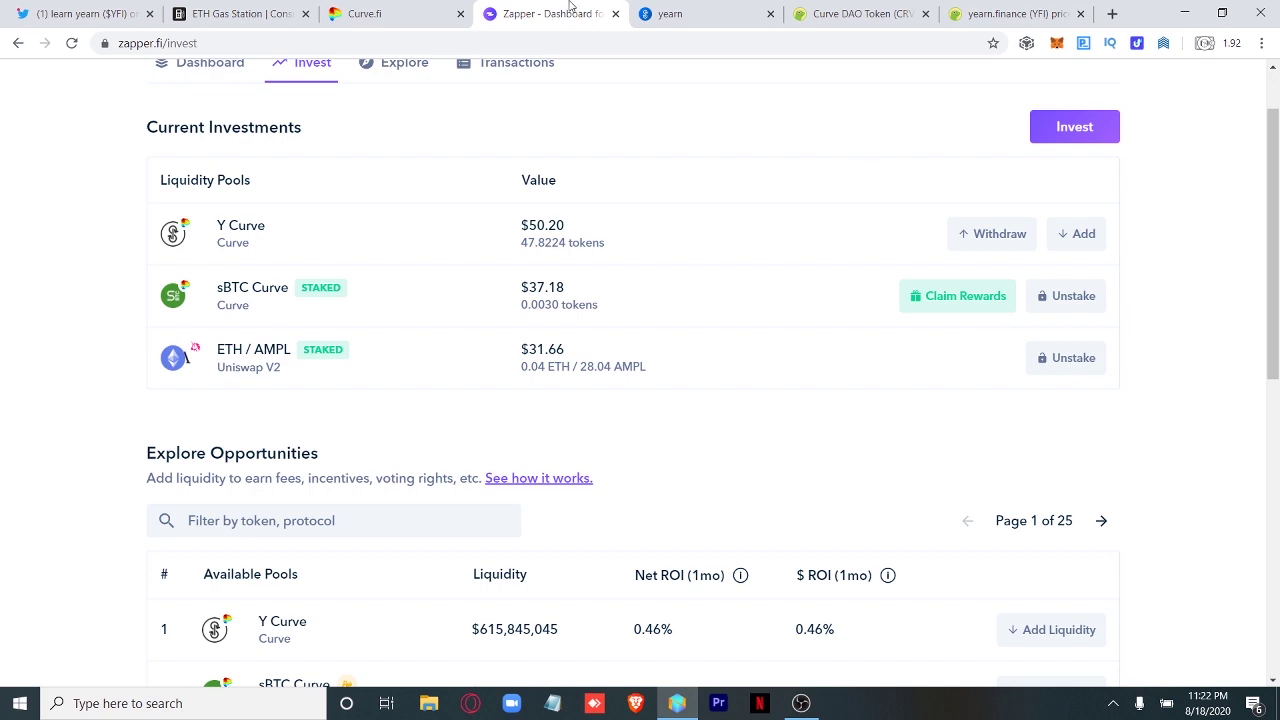
pyautogui.click(380, 14)
pyautogui.click(550, 14)
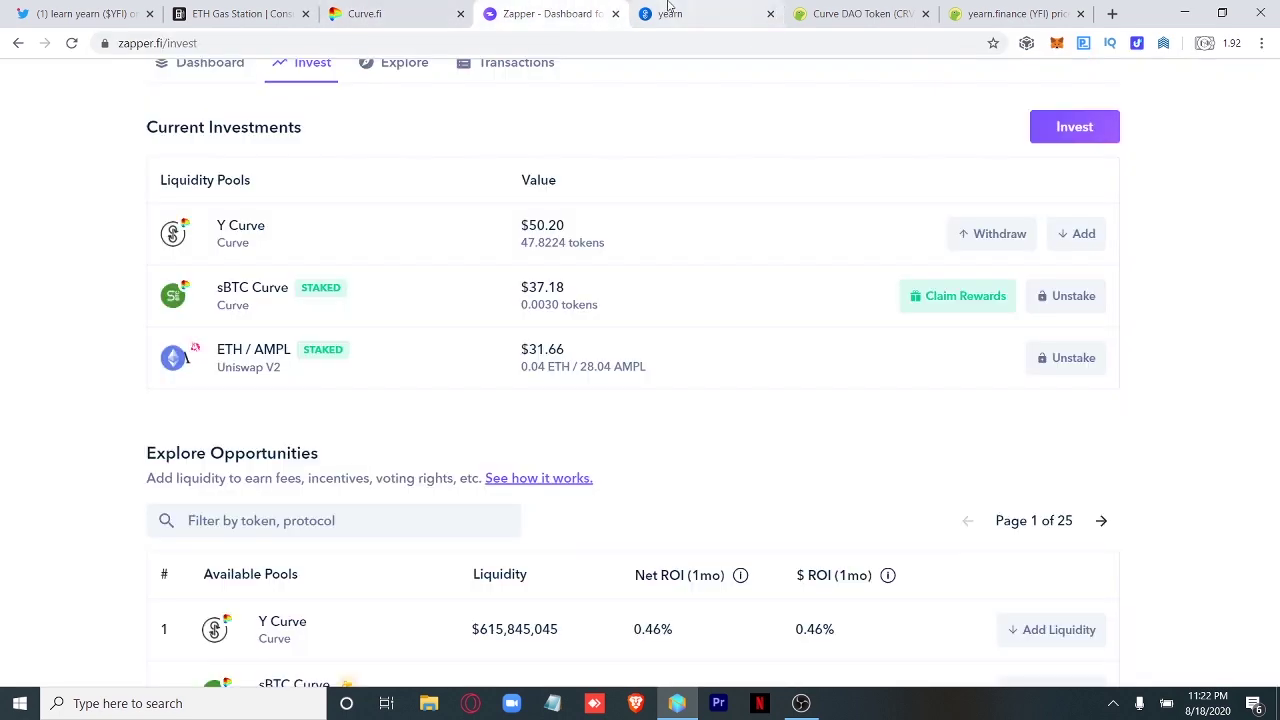
pyautogui.click(668, 10)
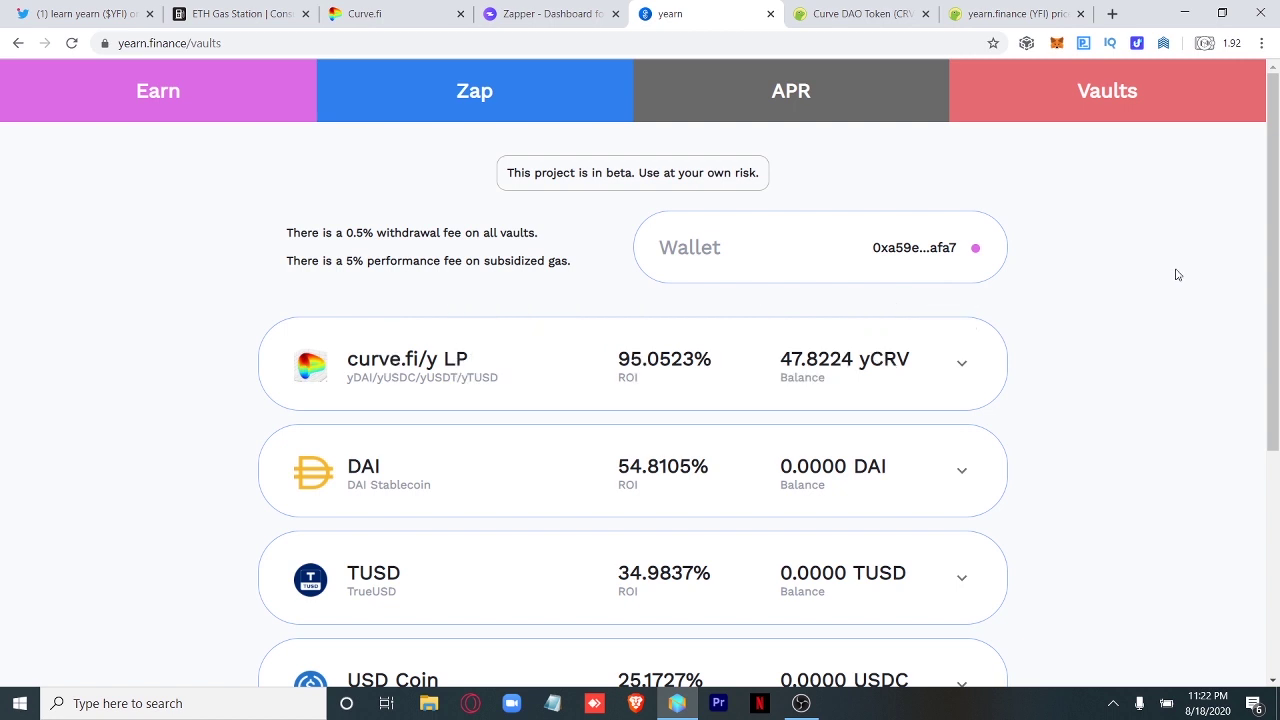
pyautogui.click(541, 12)
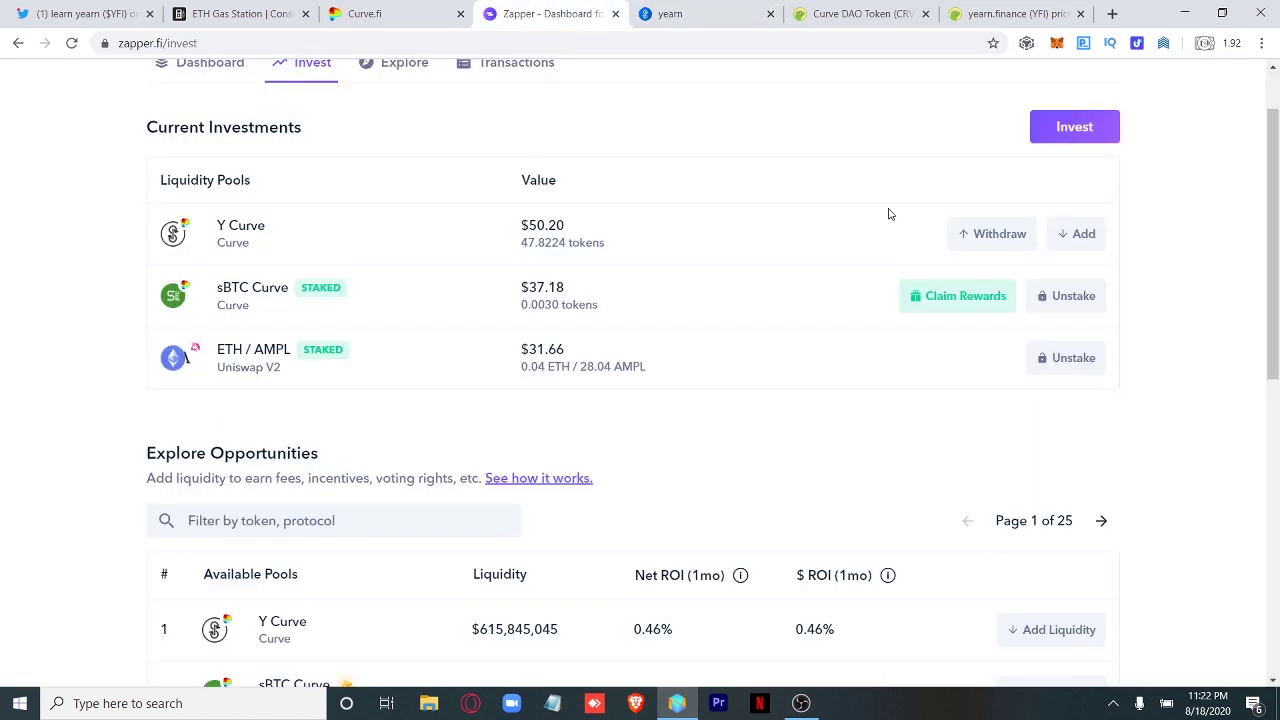